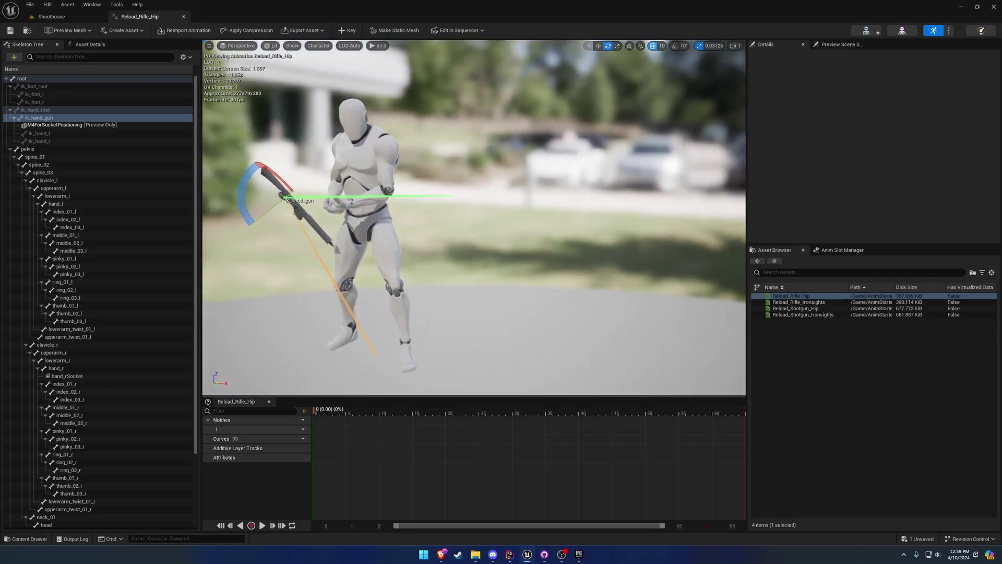
- Examine the ik_hand_gun, ik_hand_l and ik_hand_r bones at frame 0 relative to the mannequin's hands and the preview rifle
key(a)
scroll(420, 334, down, 1)
key(w)
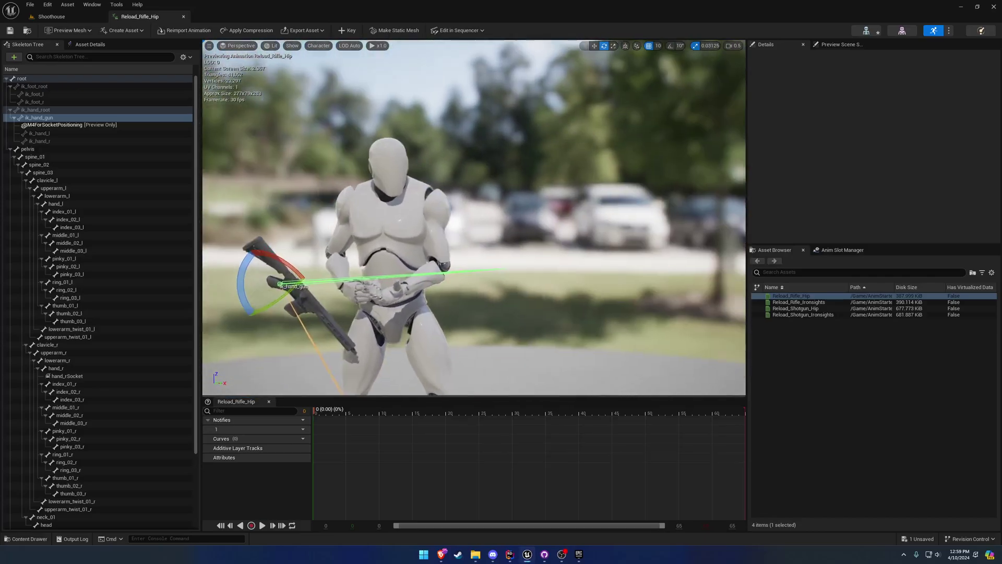
key(w)
key(a)
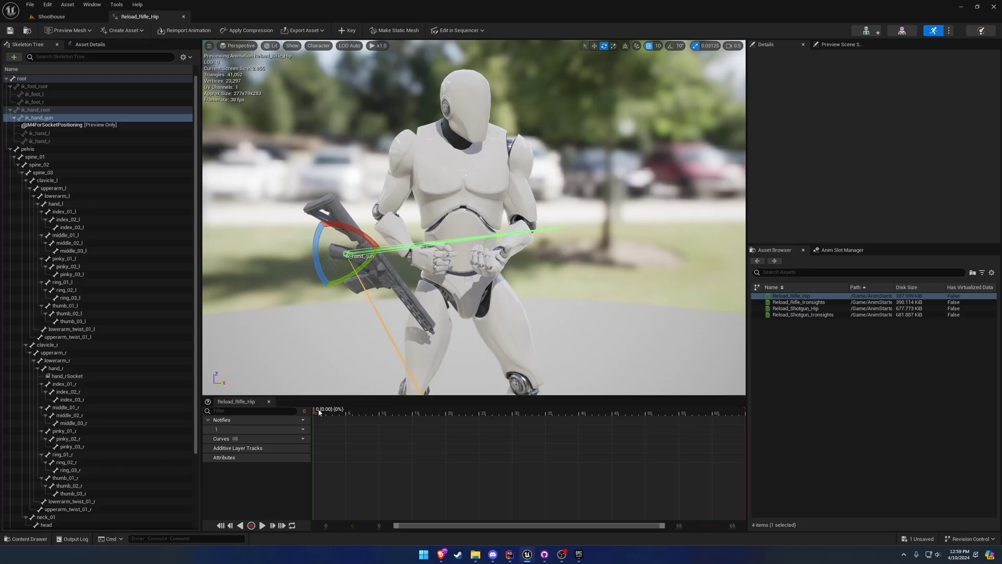
drag(320, 411, 272, 394)
right_drag(299, 262, 363, 231)
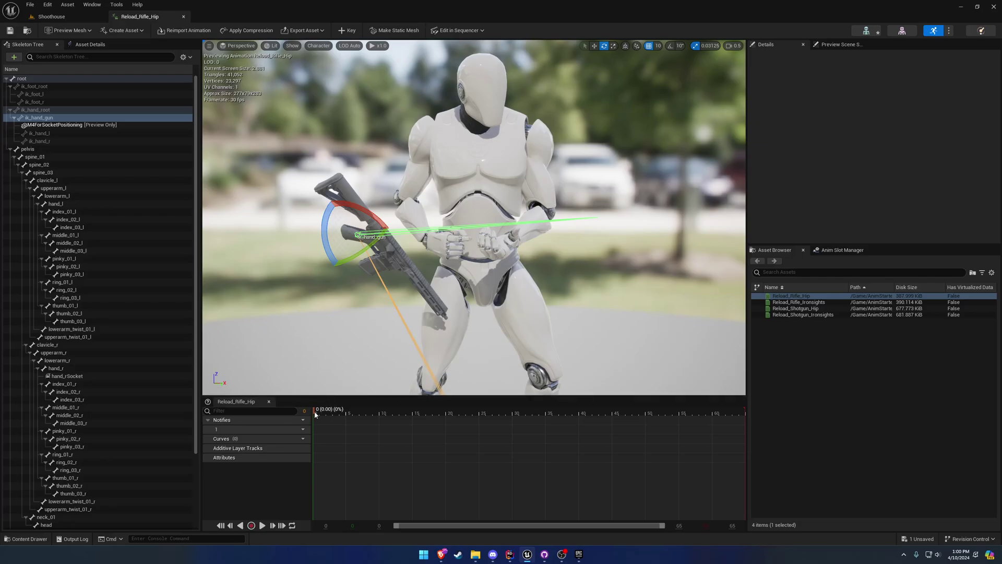
drag(316, 415, 277, 400)
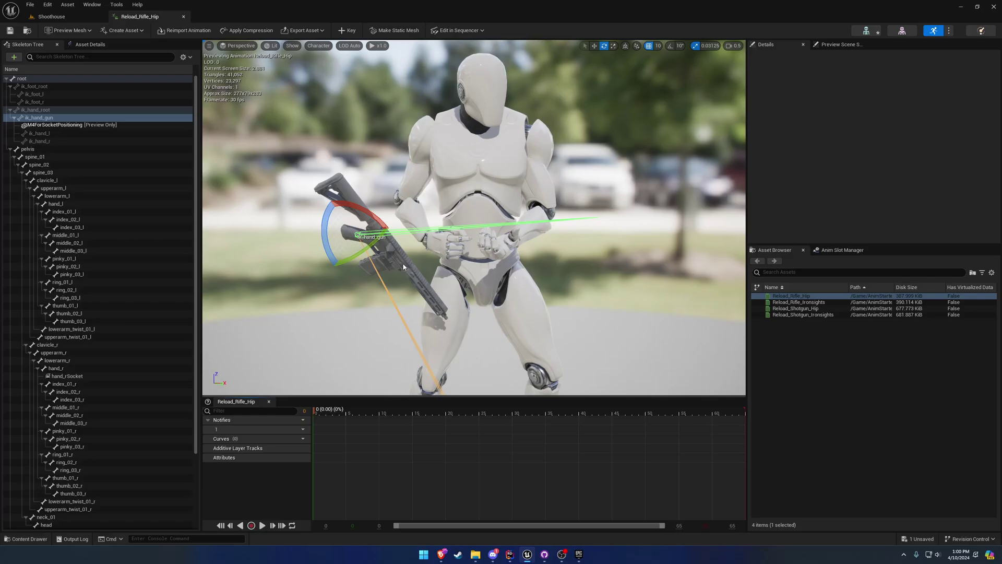
click(84, 141)
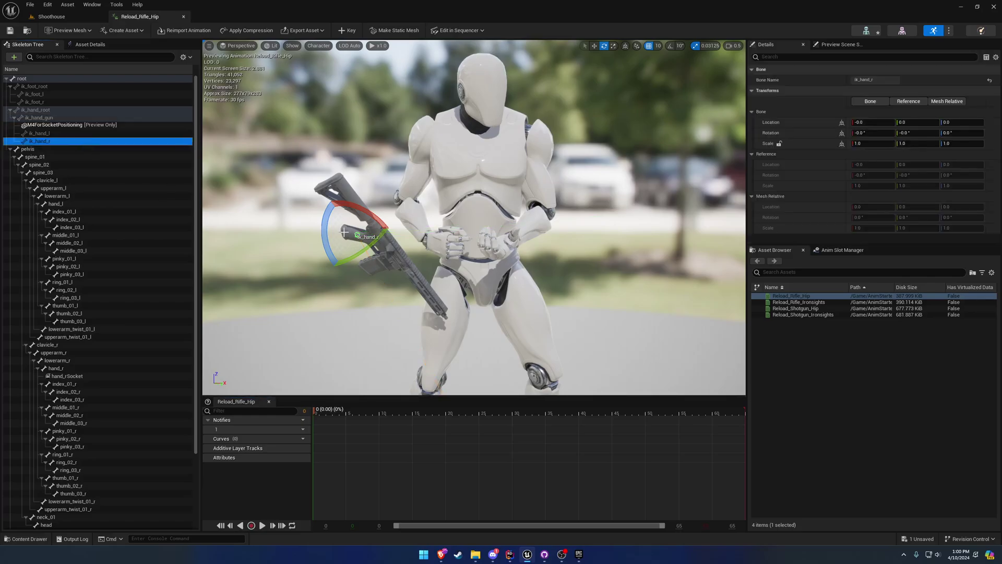
click(58, 133)
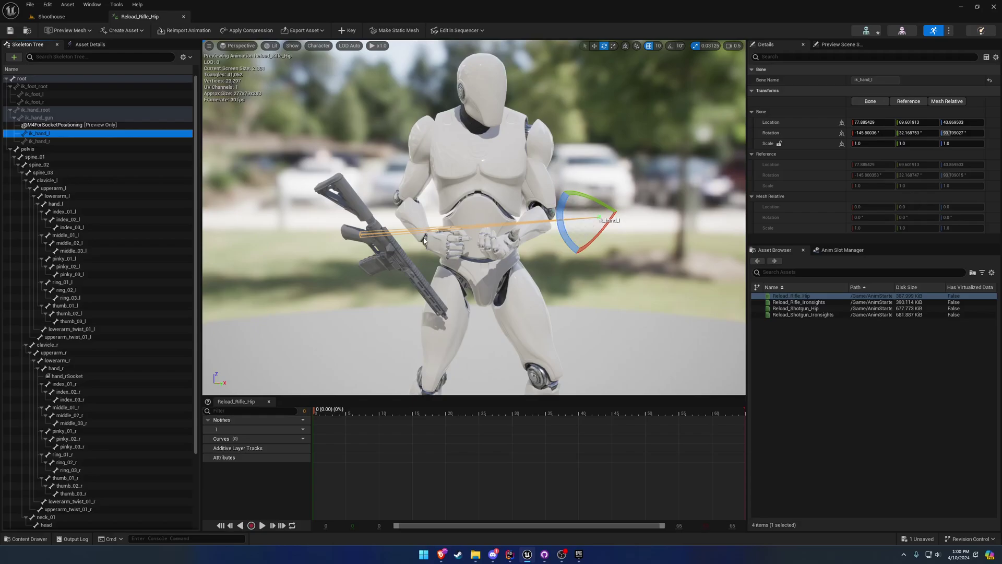
click(88, 118)
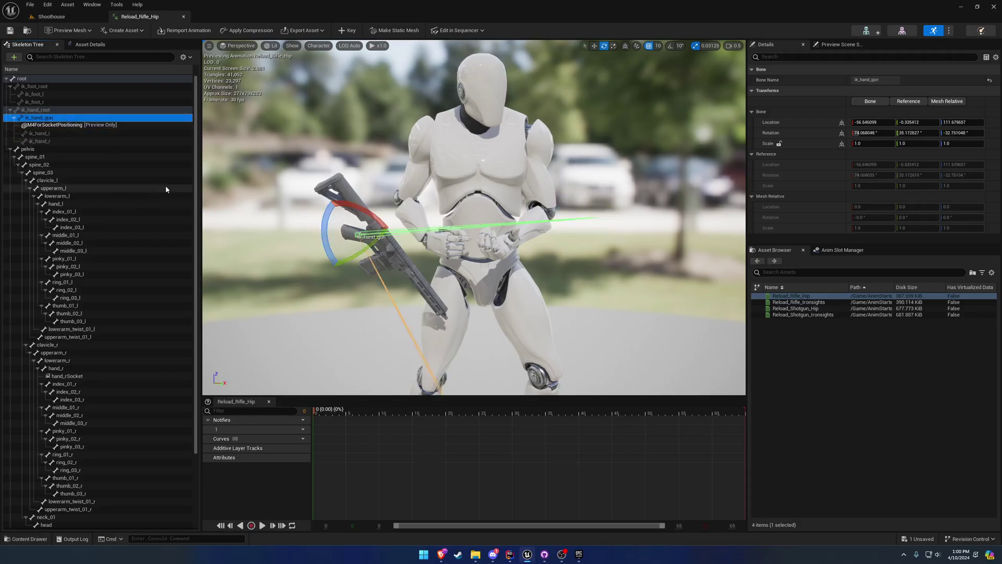
- Add a new socket to the hand_r bone
click(78, 368)
right_click(80, 369)
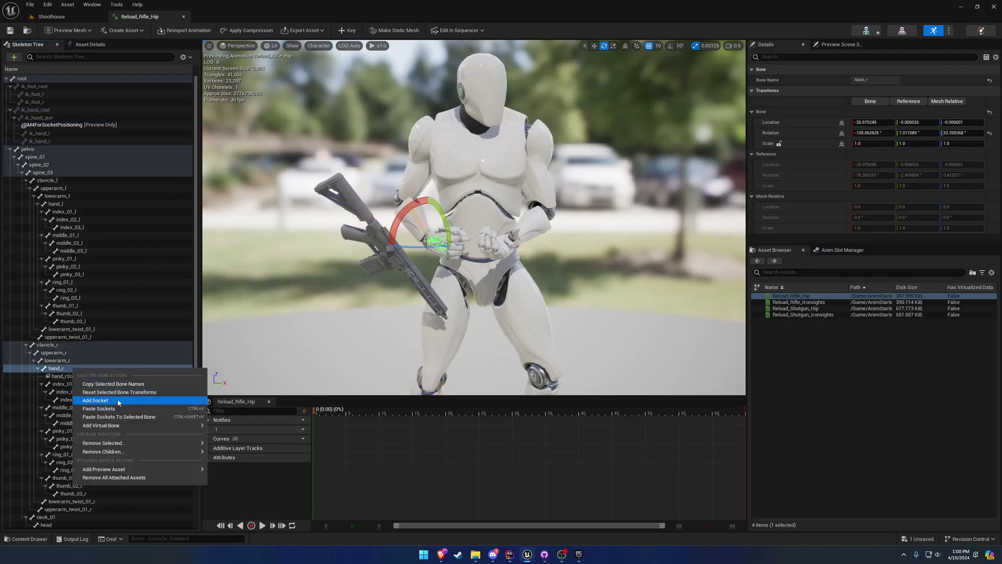
click(96, 400)
- Search the preview assets for m4 and attach M4ForSocketPositioning to the new hand_r socket
right_click(92, 379)
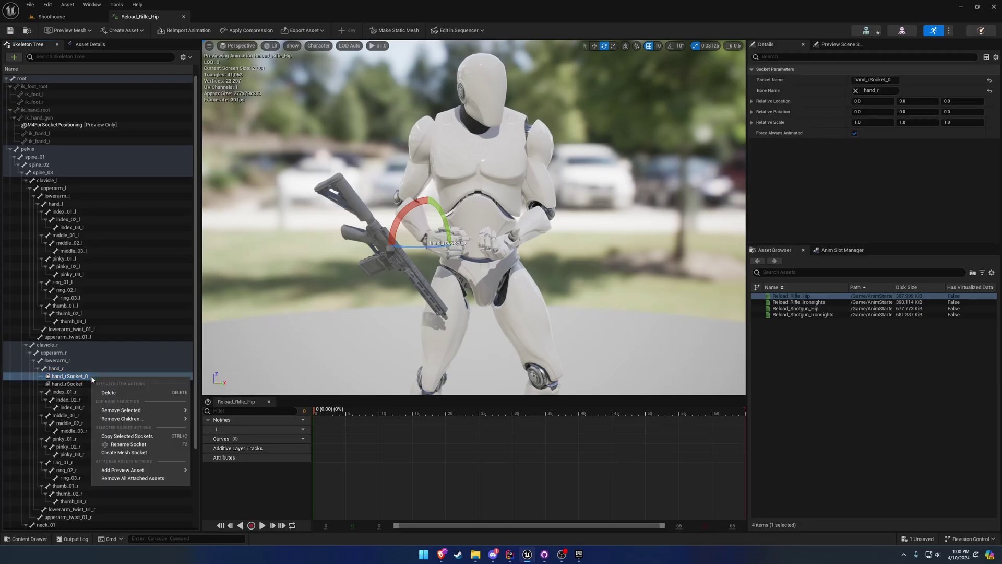
mouse_move(157, 470)
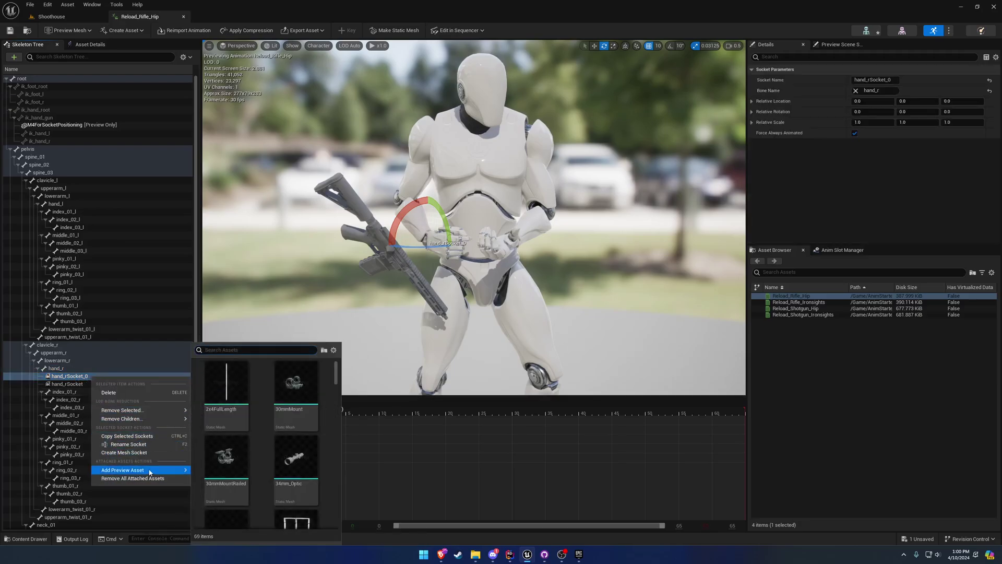
text(m4)
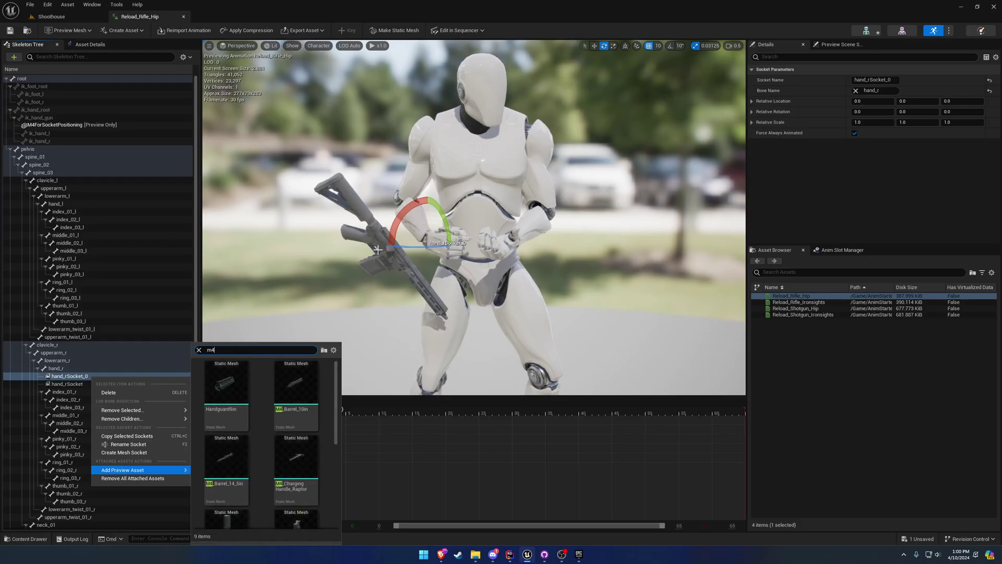
scroll(316, 419, down, 5)
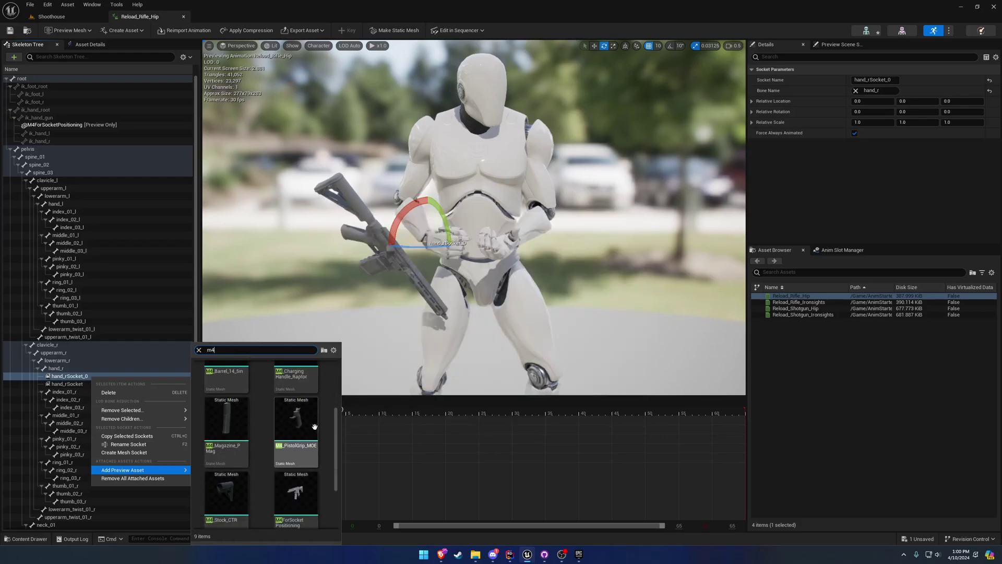
click(289, 429)
- Place the new socket's rifle in the right hand at about -9.54, 5.09, -2.53 and rotate it about 90.17° around Z
key(w)
right_drag(396, 302, 454, 323)
drag(352, 240, 416, 241)
key(w)
right_drag(468, 238, 397, 238)
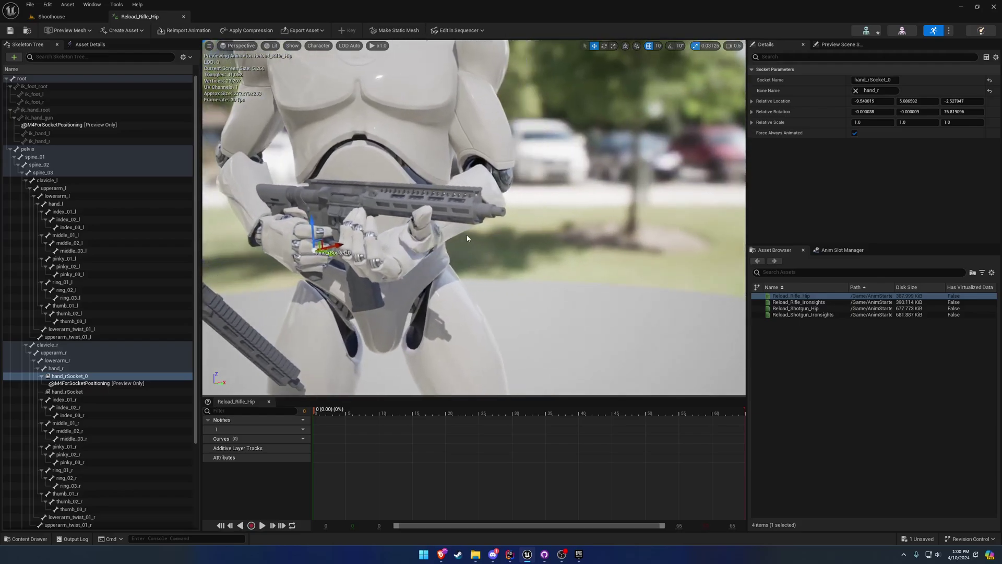
key(e)
drag(342, 251, 319, 255)
- Fine-tune the hand_rSocket_0 socket to an X rotation of about 1.28° and a Z location of about -2.17
right_drag(391, 260, 472, 264)
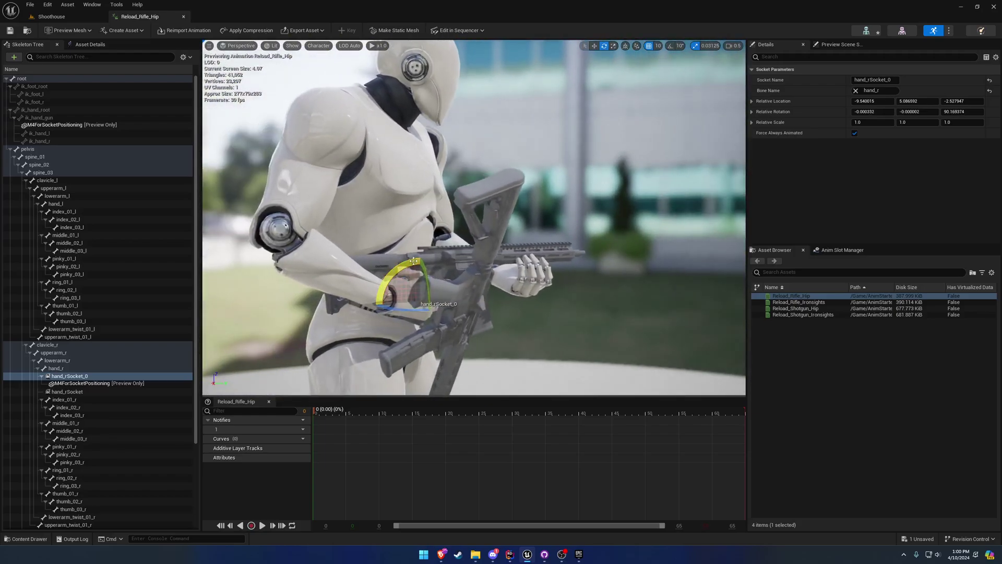
drag(413, 261, 418, 264)
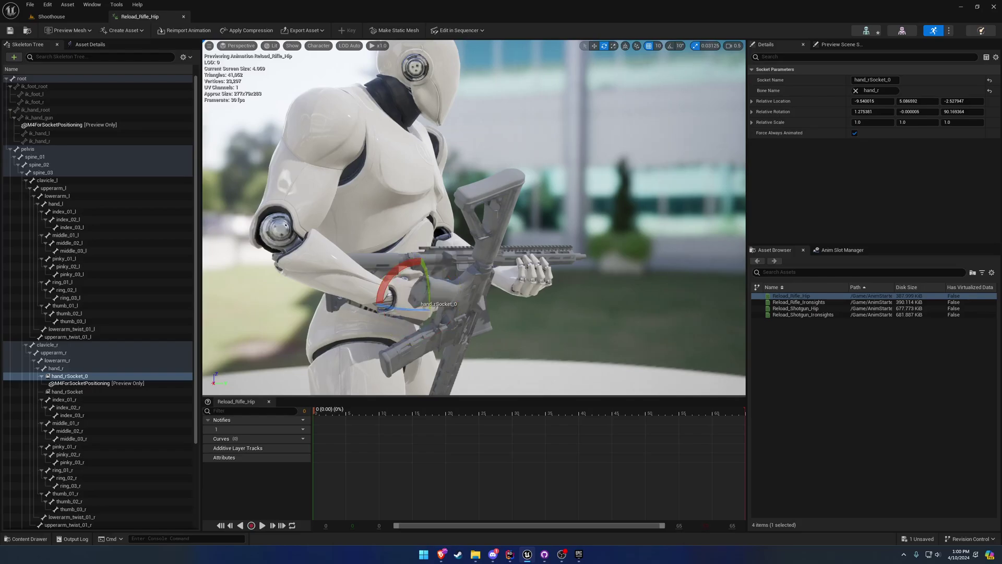
right_drag(511, 326, 484, 324)
scroll(484, 238, down, 3)
key(w)
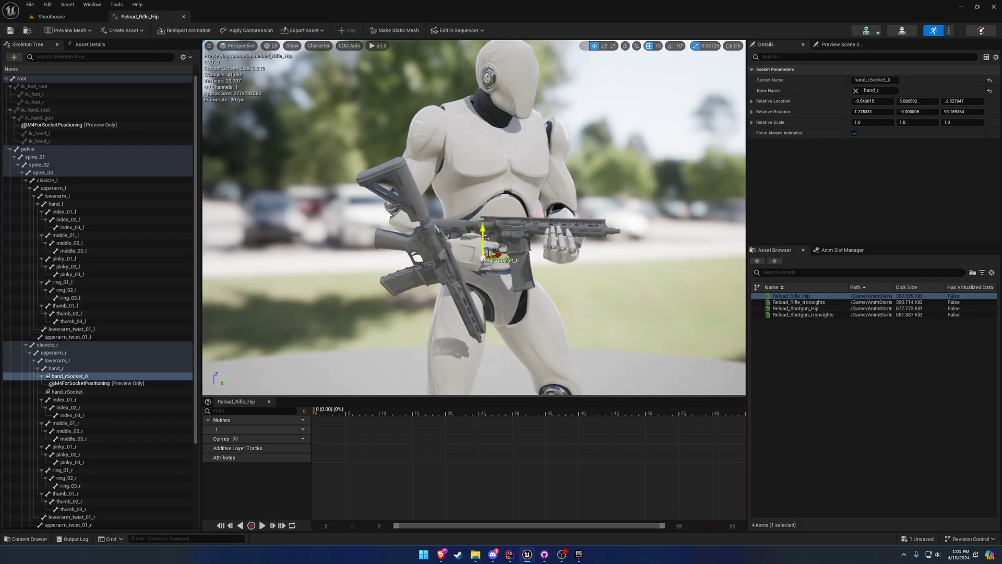
drag(483, 231, 483, 229)
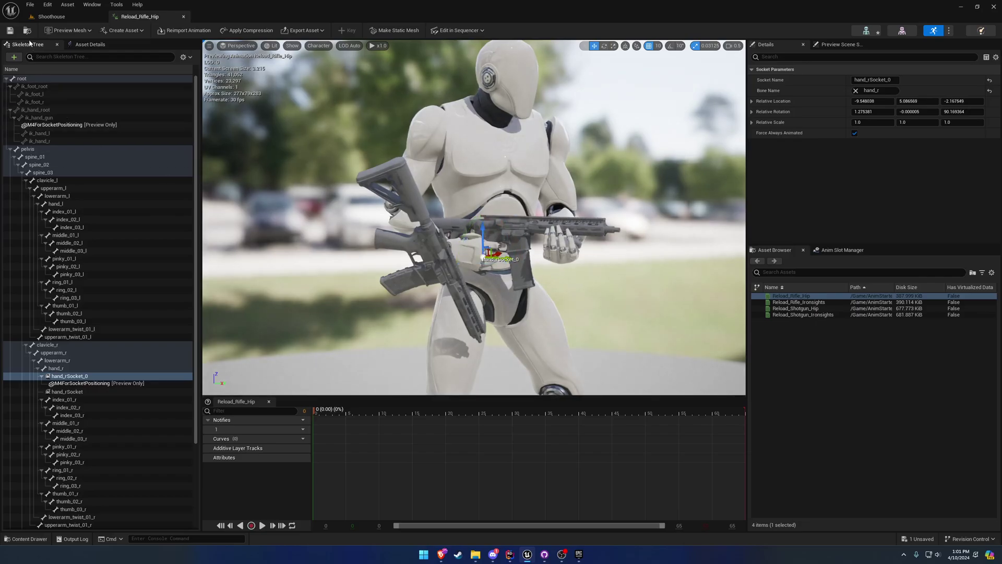
click(71, 376)
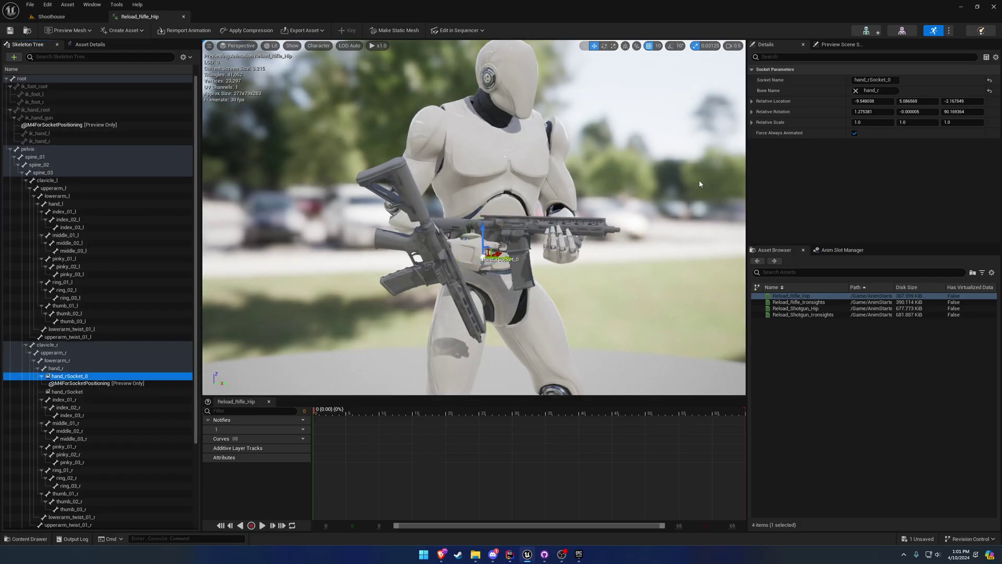
- In the Shoothouse level, place the CR_ik_hand_gun_Correction_UE4 control rig from SKGShooterFramework/ControlRig into the scene
click(51, 17)
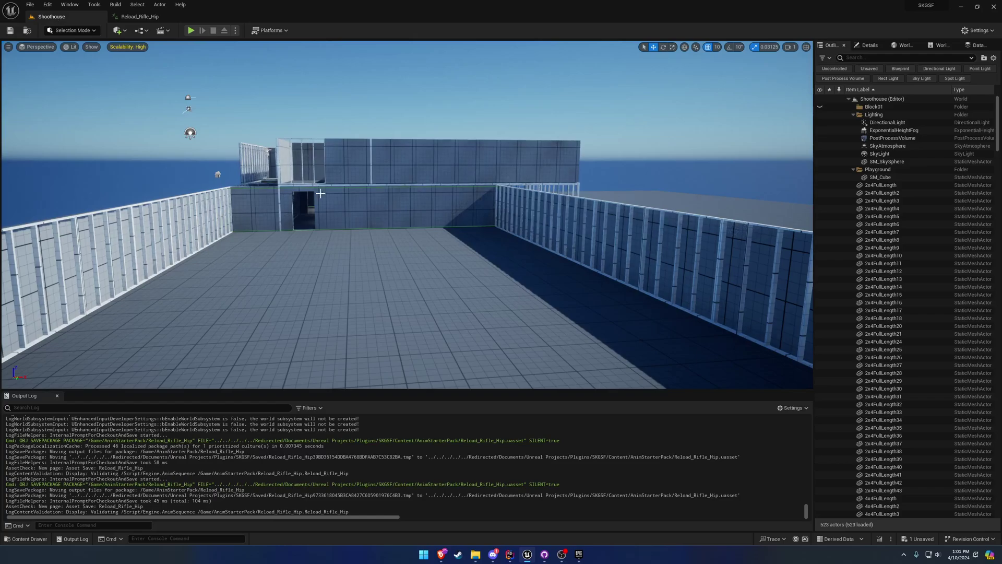
key(ctrl+space)
click(140, 380)
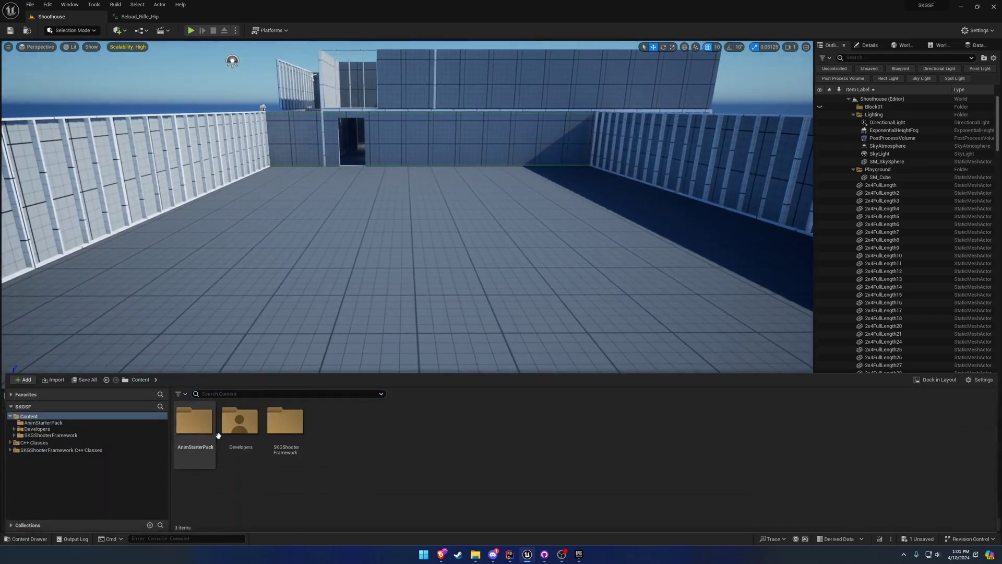
double_click(286, 421)
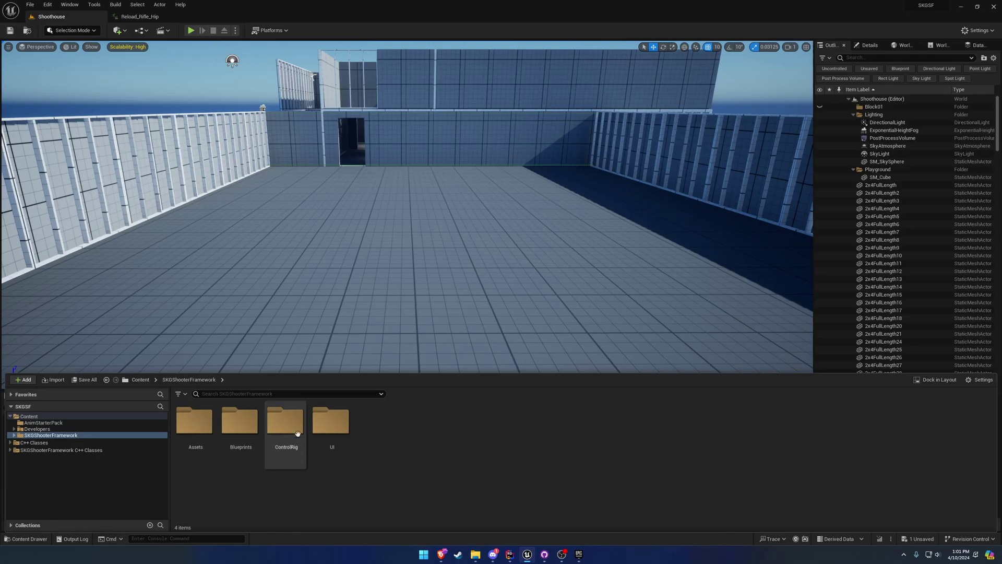
double_click(285, 422)
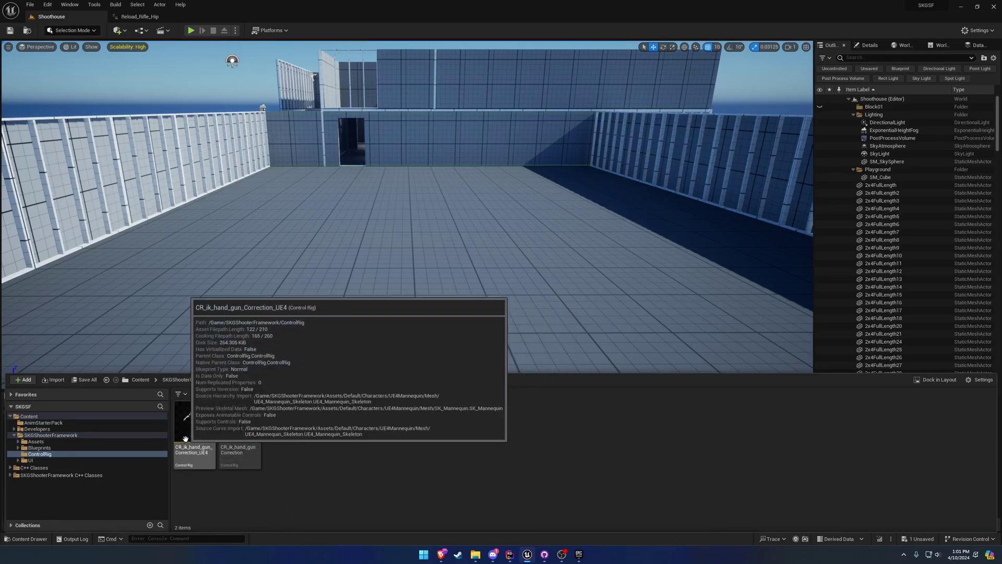
drag(194, 426, 282, 339)
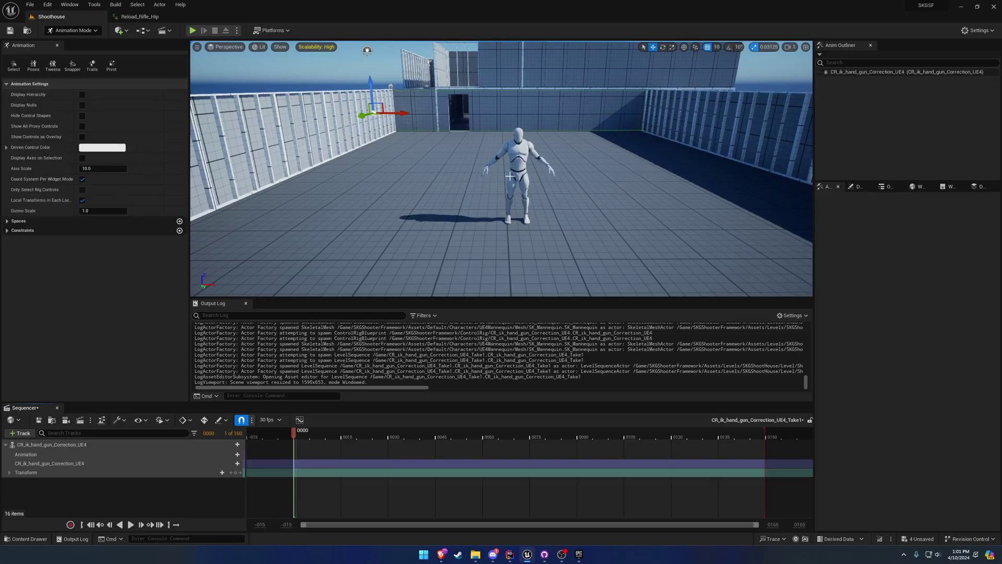
key(w)
right_drag(501, 169, 527, 142)
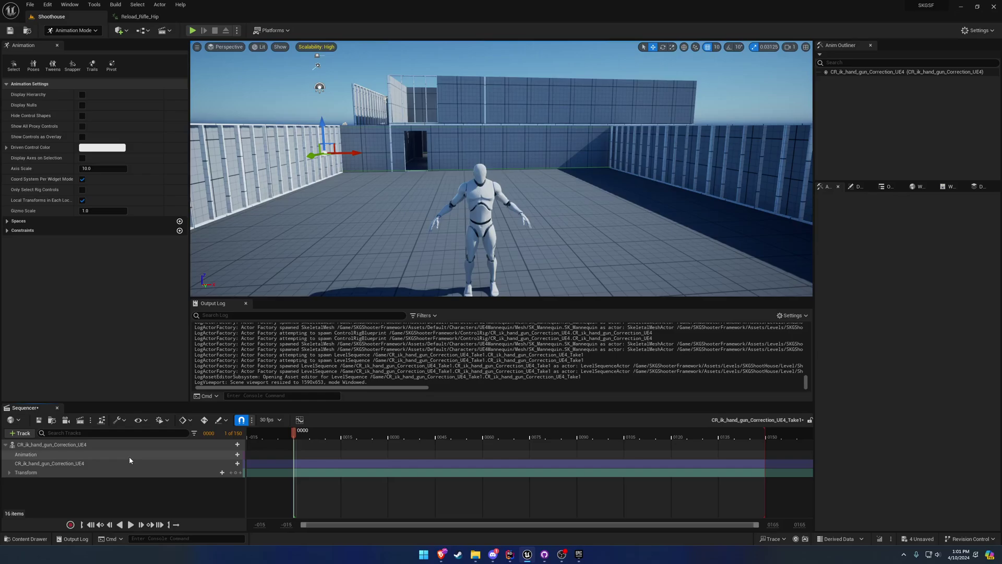
- Open the CR_ik_hand_gun_Correction_UE4 asset, select its SocketOffset variable and float its window beside the Reload_Rifle_Hip socket details
key(ctrl+space)
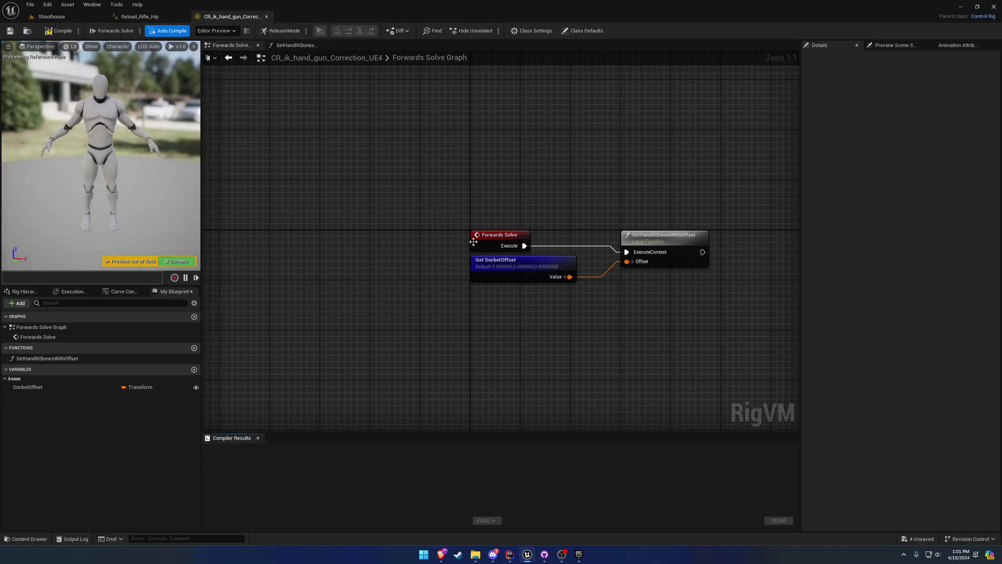
click(28, 387)
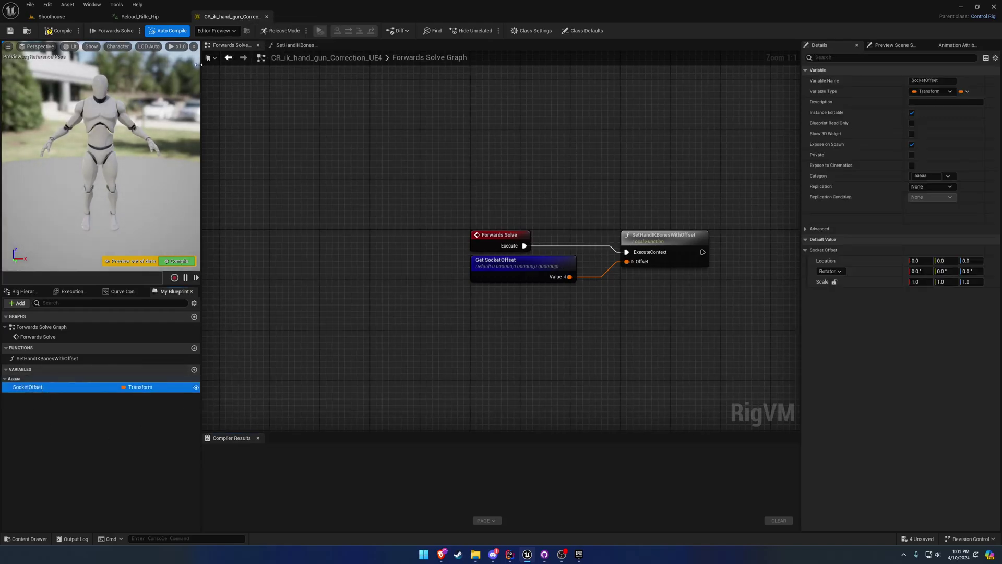
drag(239, 19, 273, 117)
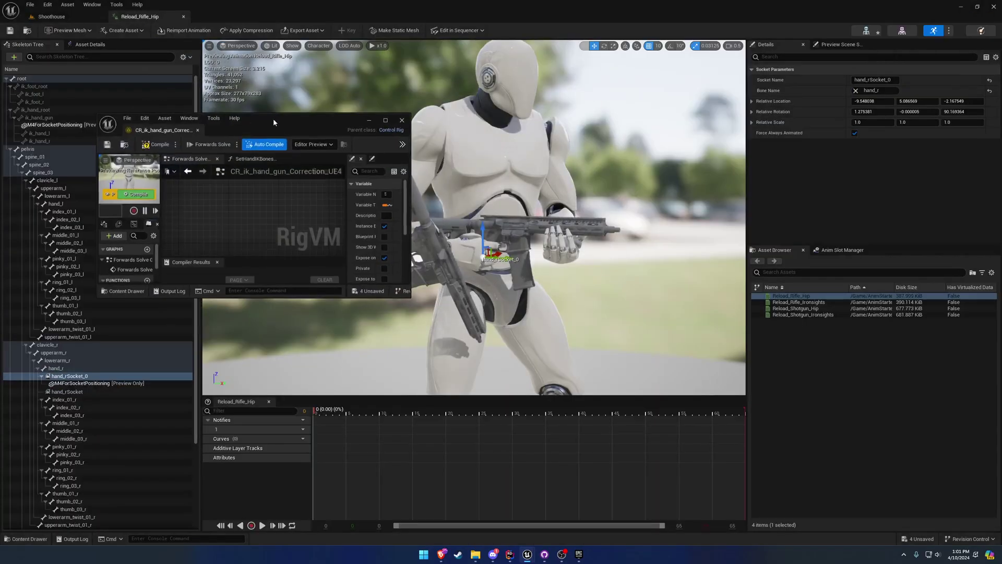
drag(380, 257, 647, 371)
scroll(549, 251, down, 1)
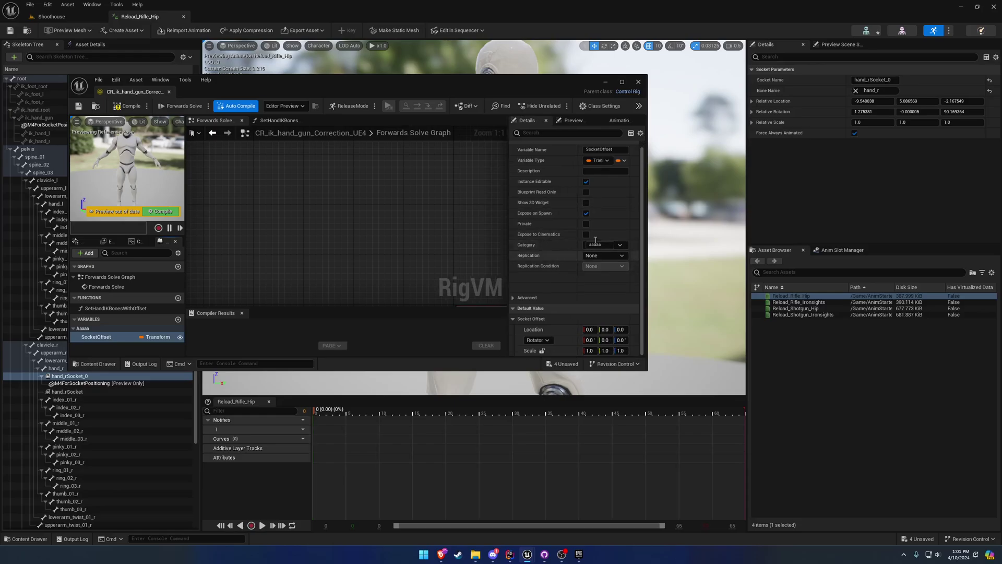
drag(545, 81, 640, 40)
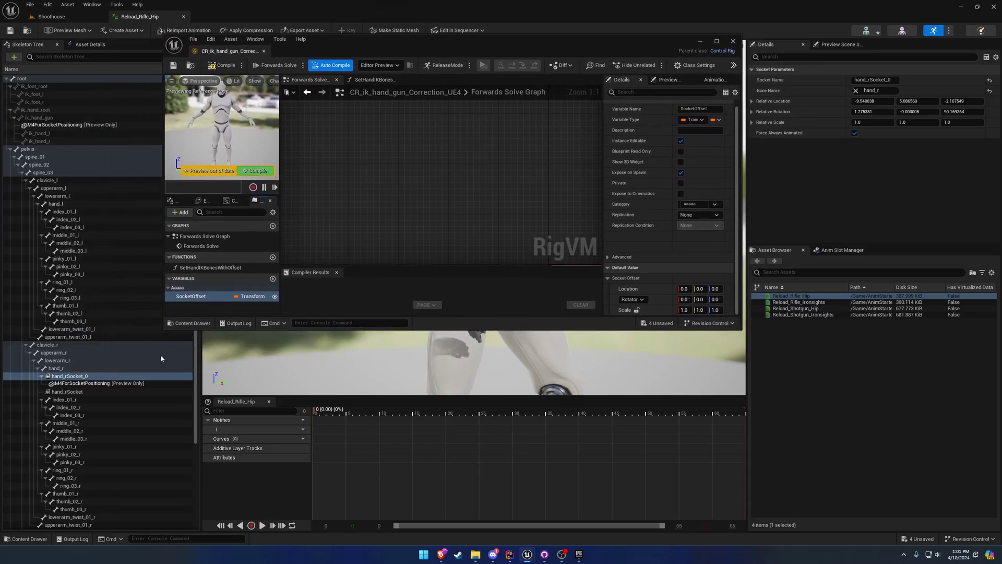
- Copy the hand_rSocket_0 relative location -9.548038, 5.086569, -2.167549 into the SocketOffset variable's default location
click(867, 102)
click(916, 102)
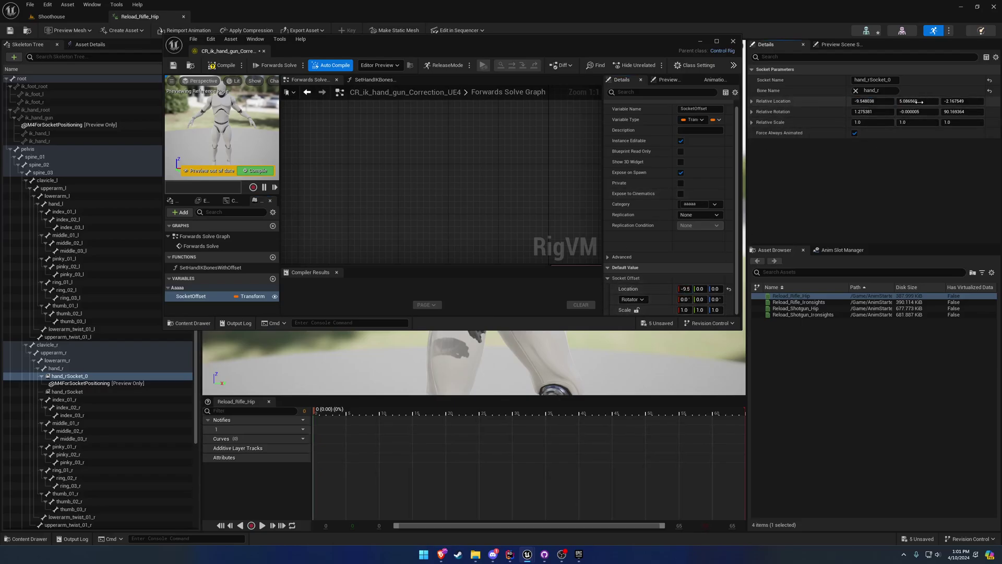
click(954, 102)
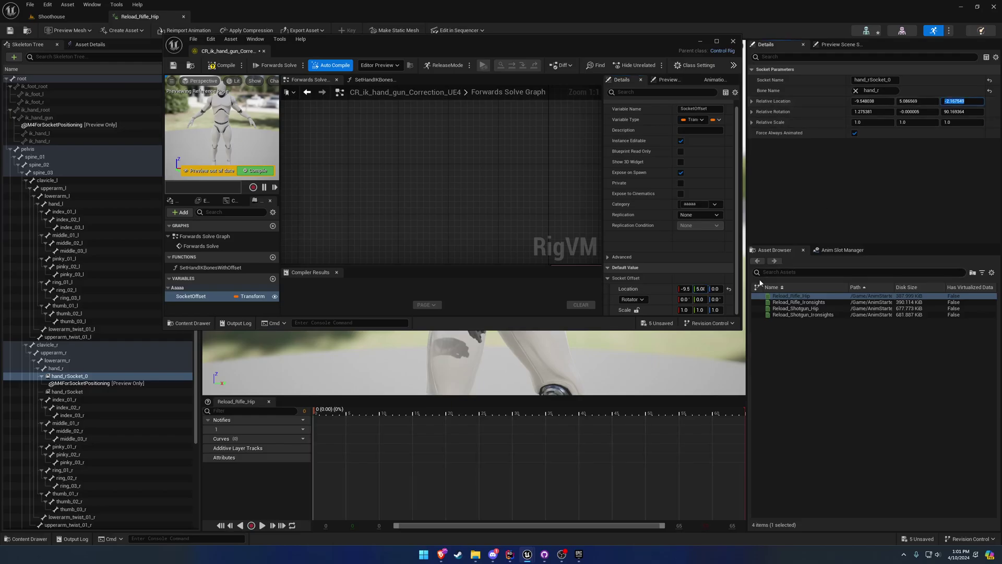
key(ctrl+v)
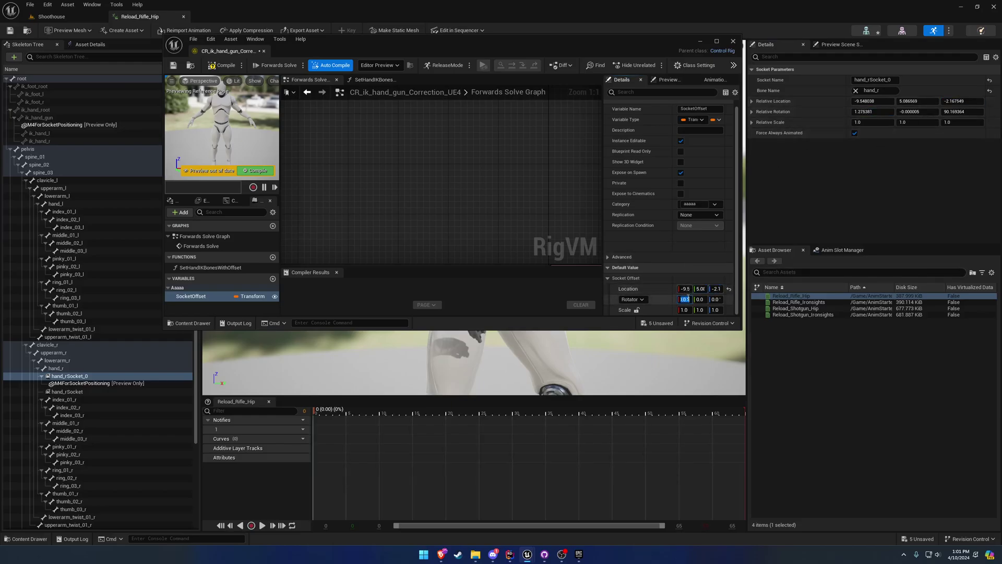
- Set SocketOffset's default rotation to 1.275381, -0.000005, 90.169364, matching the hand_r socket, and compile and save the control rig
text(1.275381)
click(916, 111)
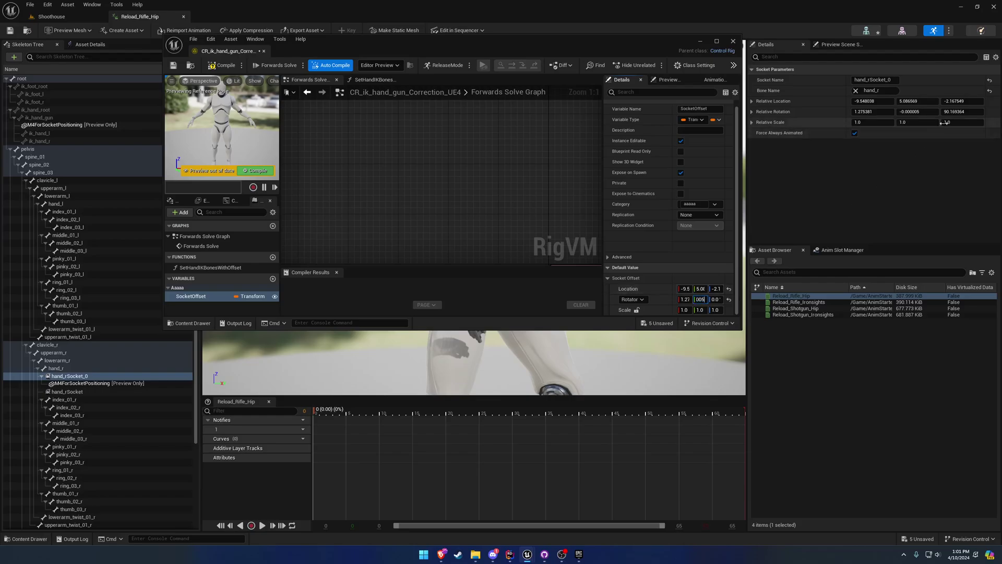
click(960, 111)
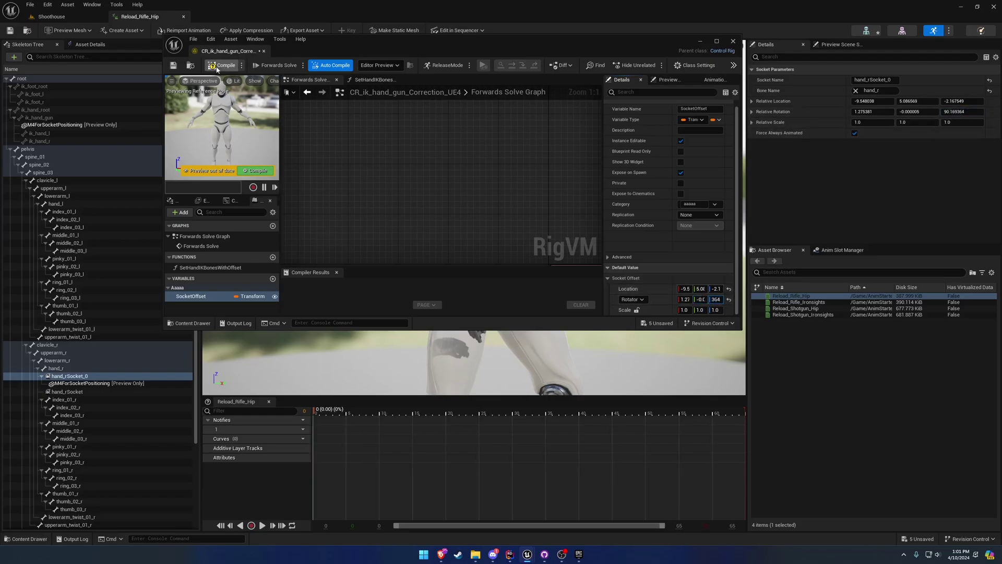
drag(234, 54, 238, 56)
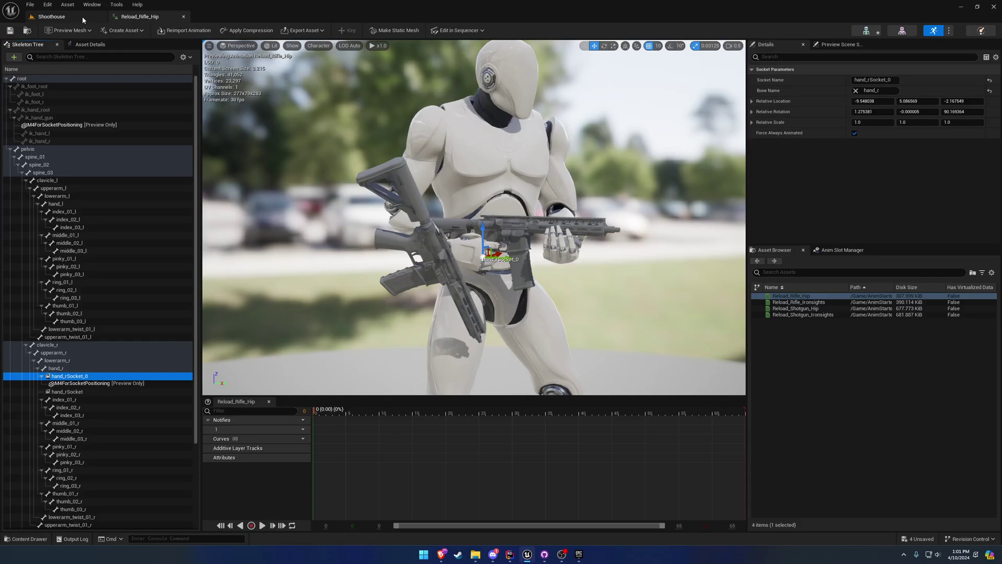
- In the Shoothouse level's sequence, add the Reload_Rifle_Hip animation to the control rig's animation track and shorten the playback range to the clip's end
click(82, 17)
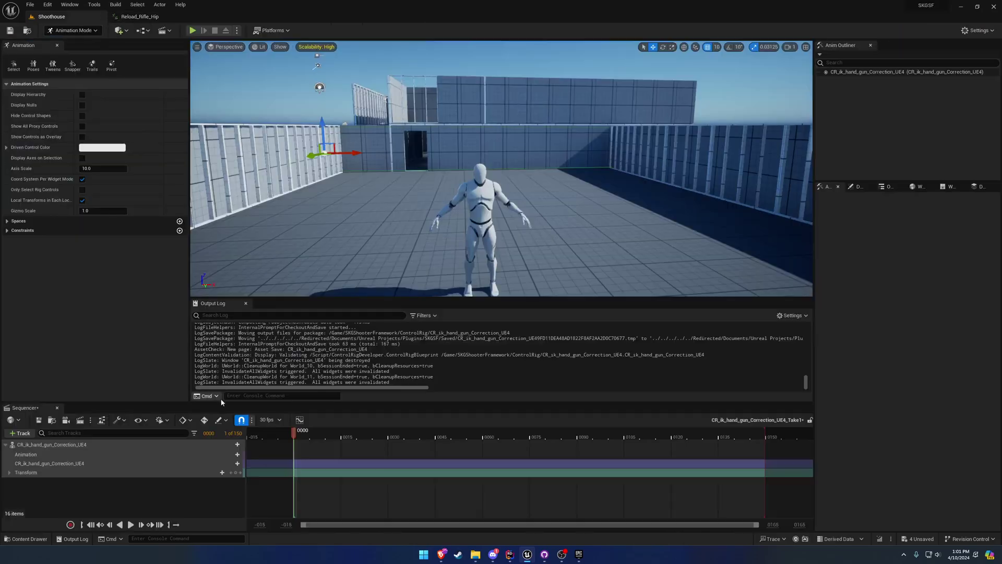
click(238, 455)
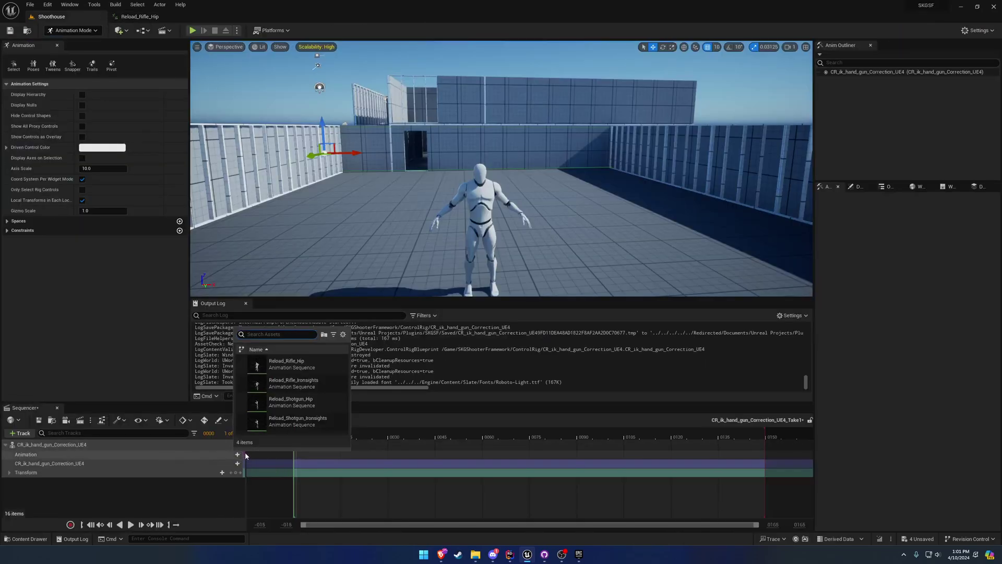
click(309, 363)
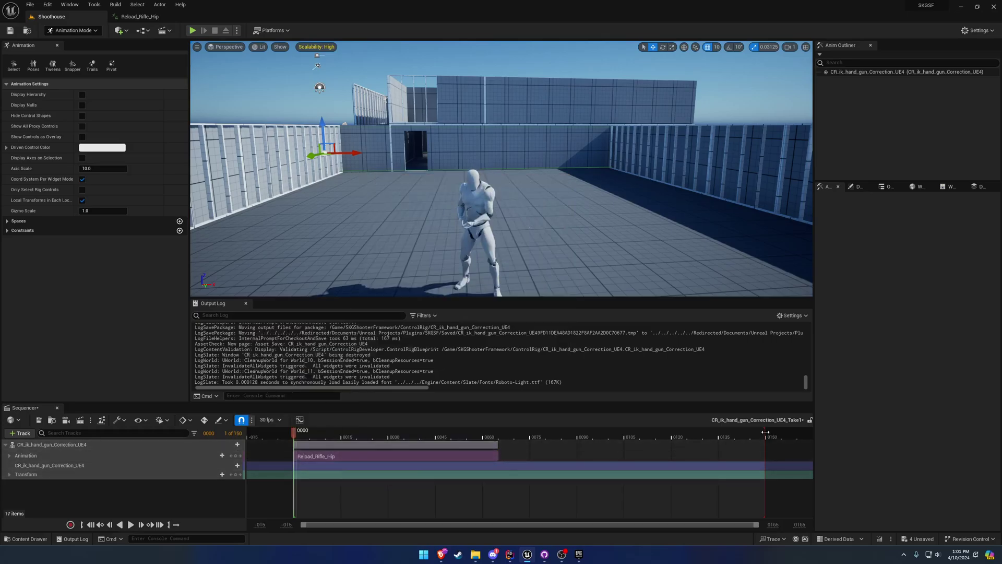
drag(765, 433, 505, 426)
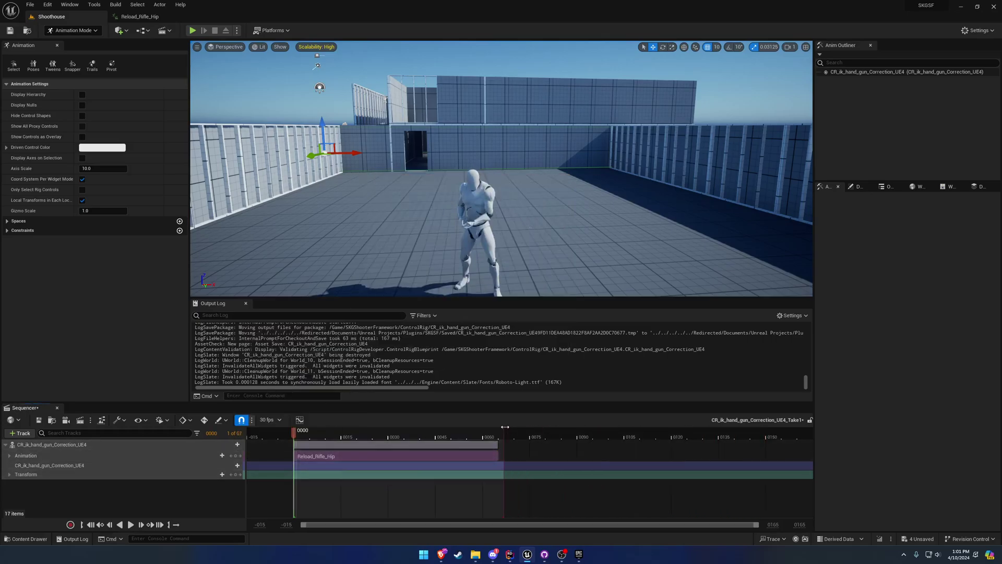
- Bake the CR_ik_hand_gun_Correction_UE4 track to a new animation sequence named UE4_Mannequin_Skeleton_Sequence, keeping the default export options
right_click(140, 445)
click(192, 233)
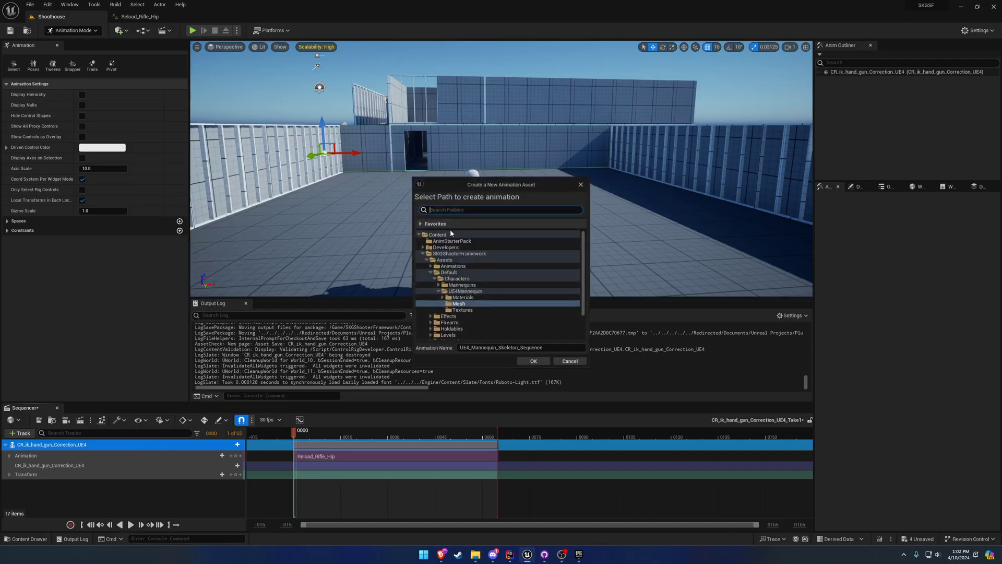
click(534, 360)
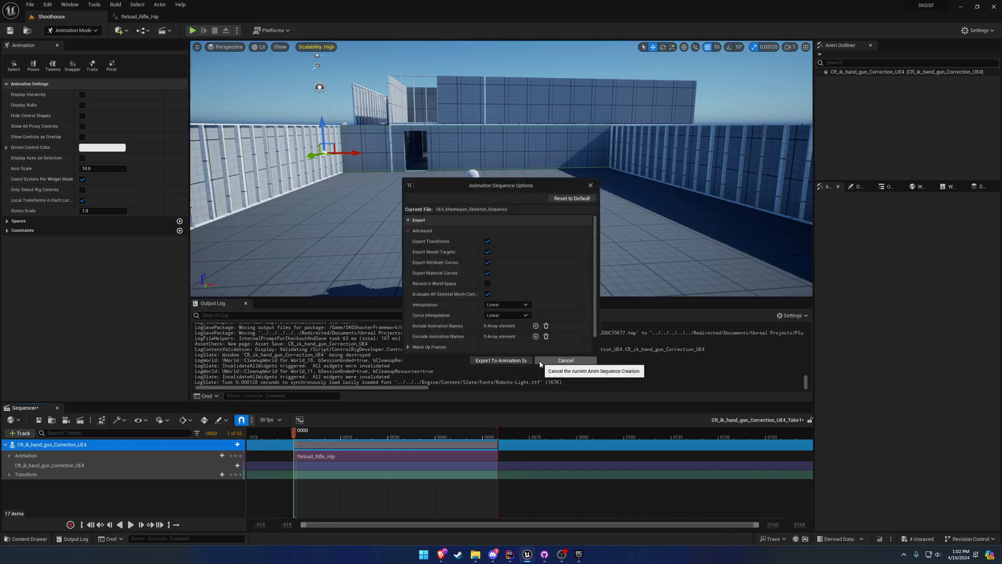
click(501, 360)
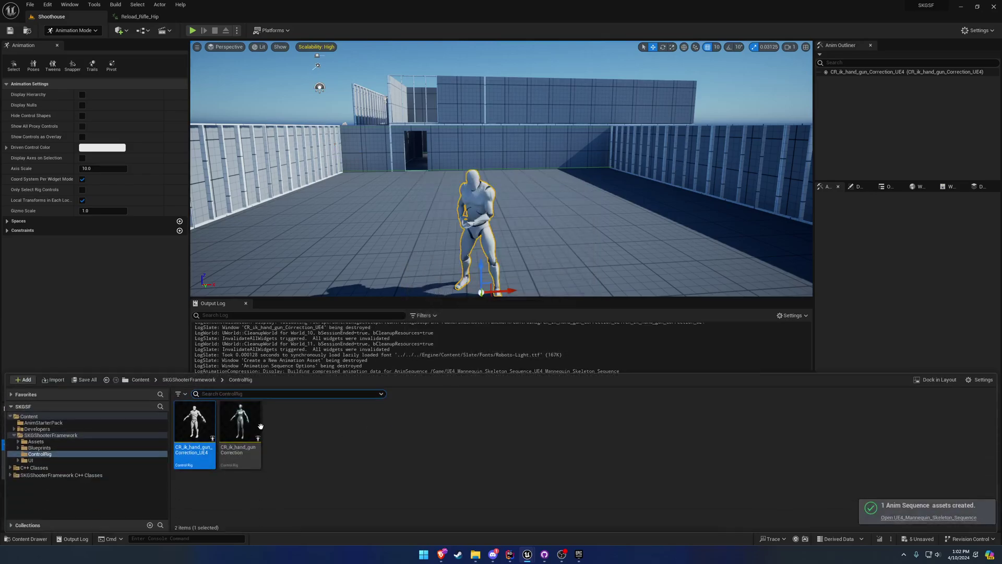
- Open the baked UE4_Mannequin_Skeleton_Sequence from the Content folder and view its first frame from the front
click(140, 380)
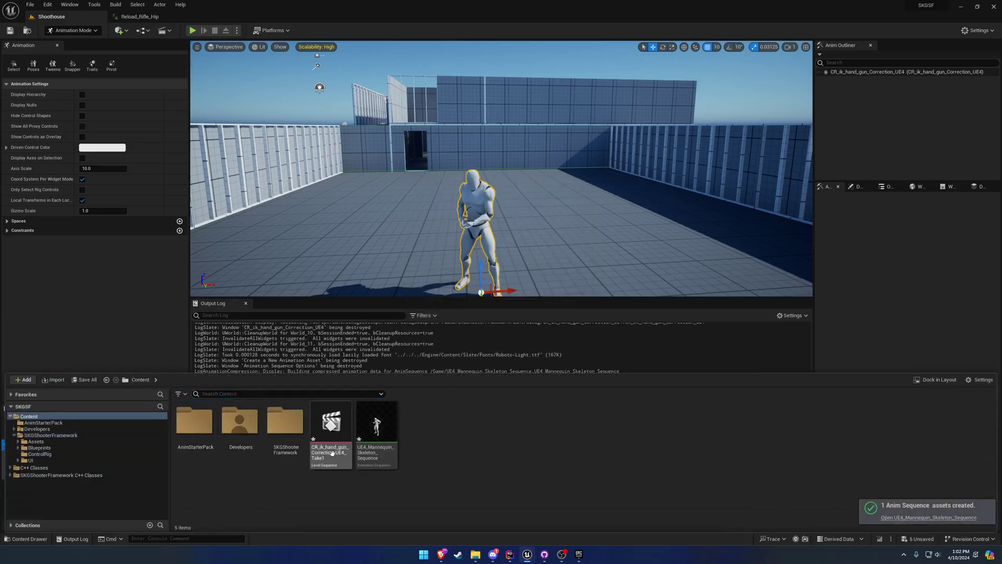
click(389, 418)
double_click(389, 417)
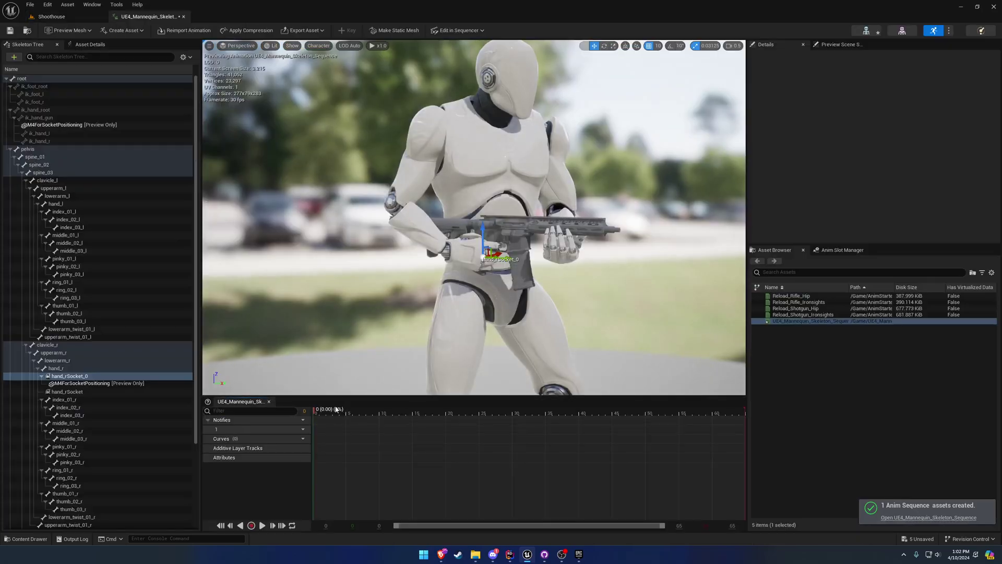
drag(332, 411, 310, 421)
right_drag(505, 279, 438, 266)
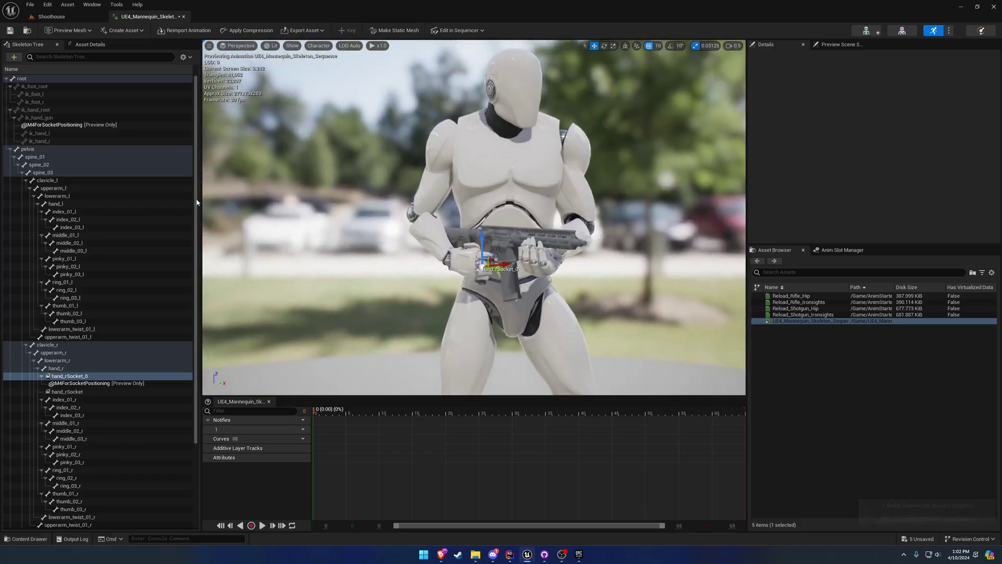
- Try moving the ik_hand_gun bone sideways away from the body with its preview rifle, and undo the move
click(39, 118)
key(f)
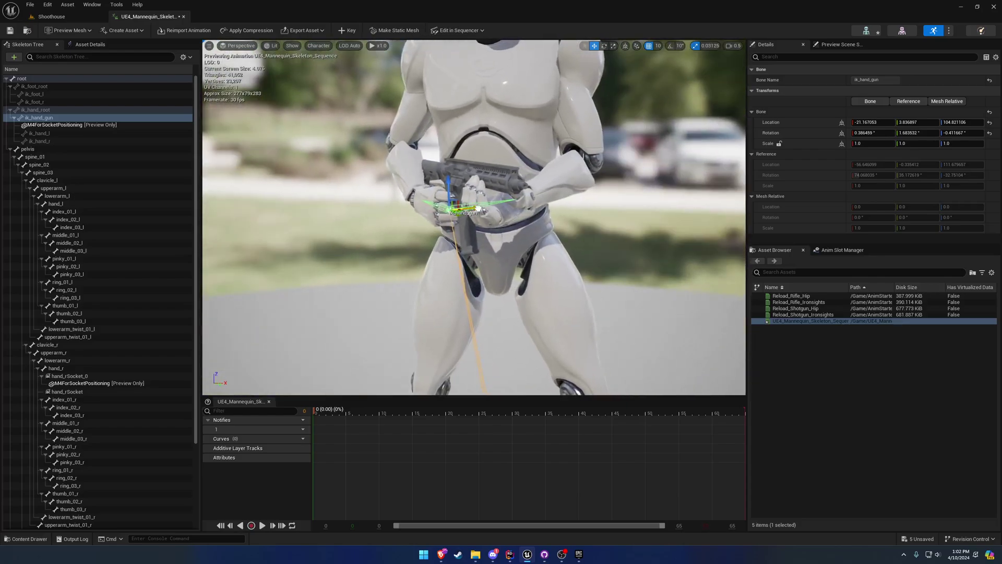
drag(478, 208, 390, 375)
key(super+Down)
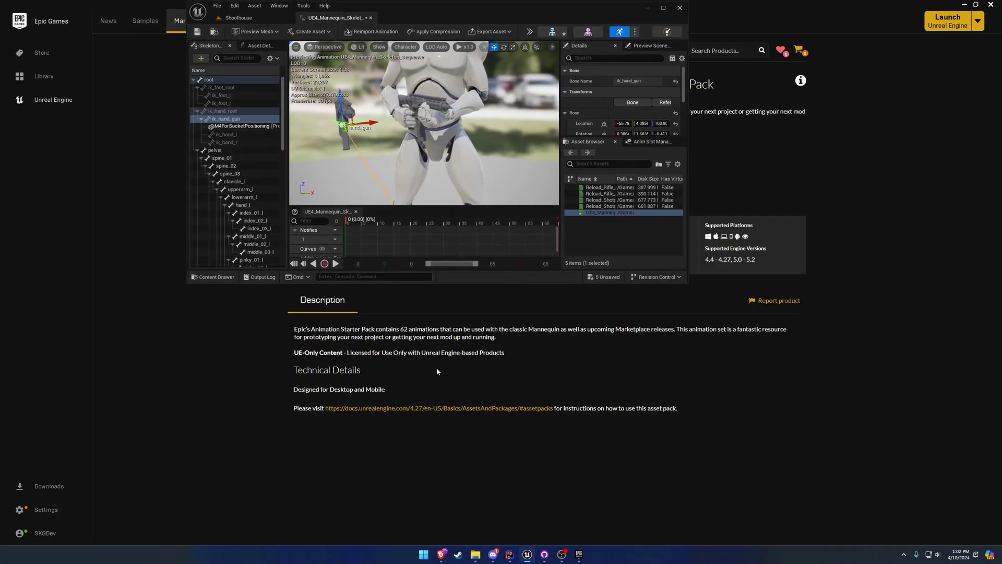
double_click(434, 12)
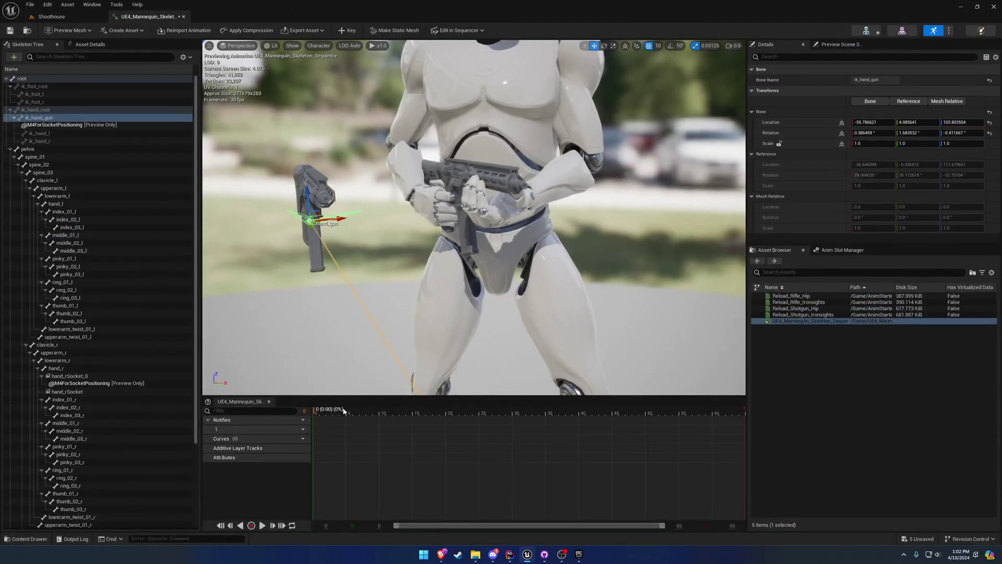
drag(344, 410, 315, 410)
click(577, 554)
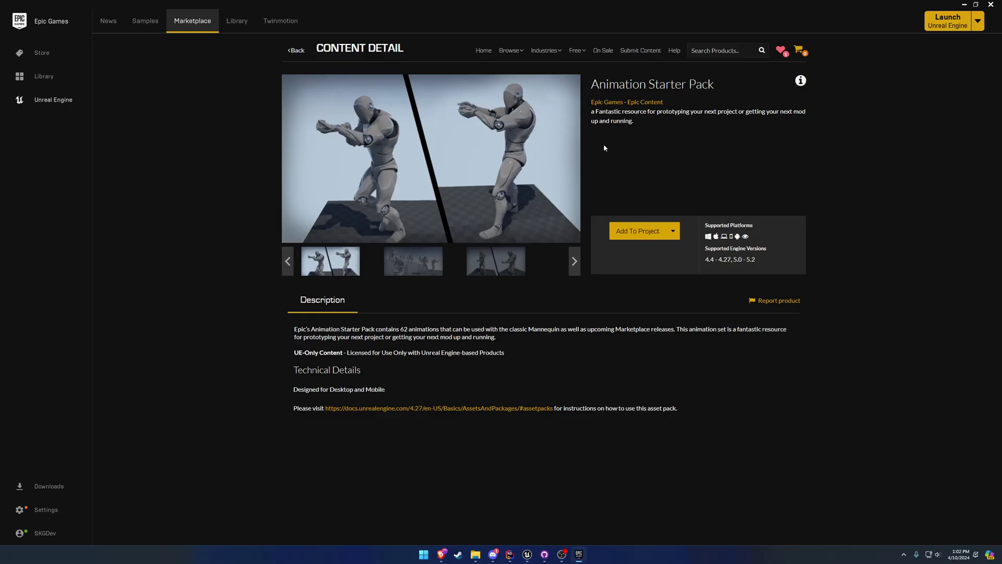
click(529, 555)
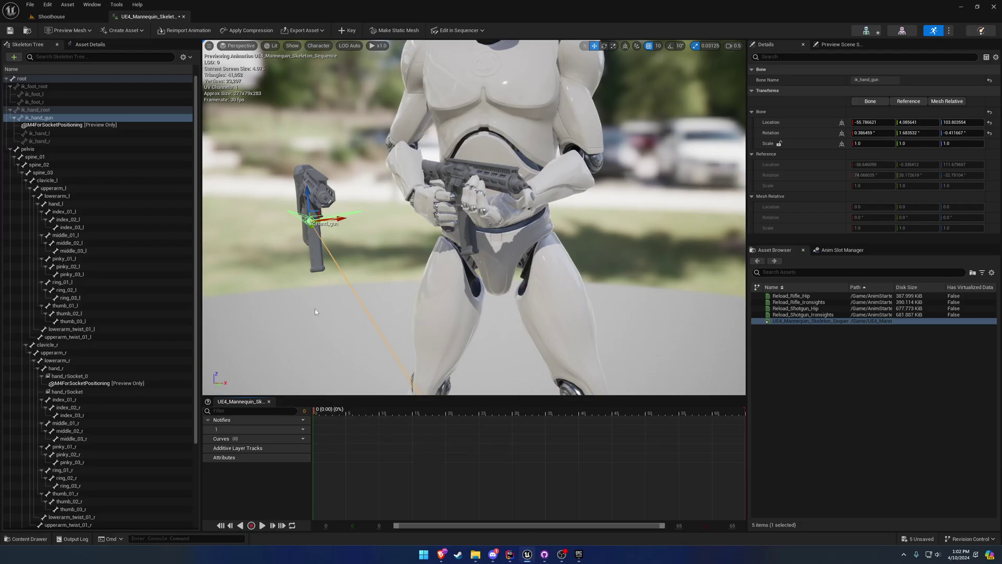
right_drag(315, 311, 339, 279)
key(ctrl+z)
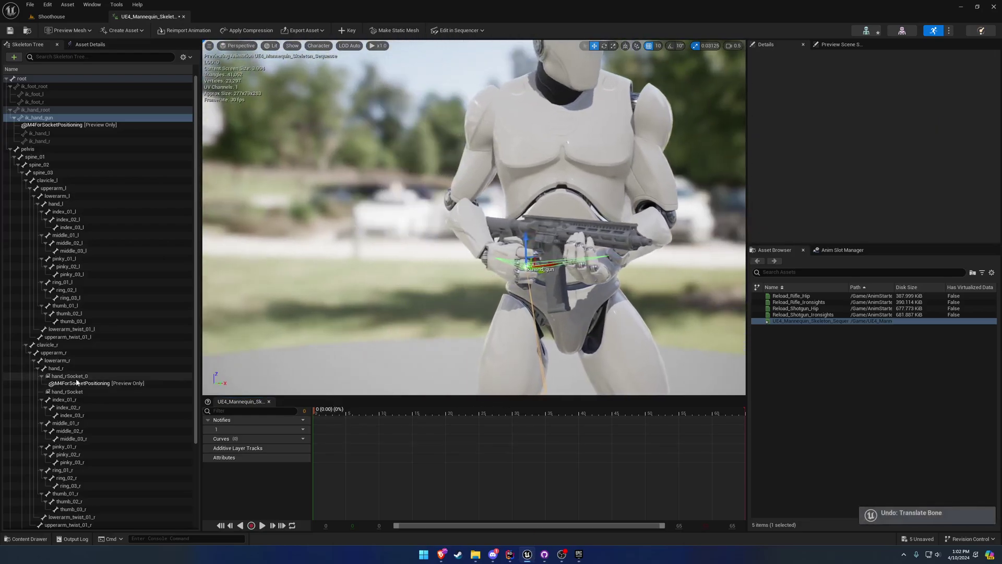
- Remove all attached preview assets from the skeleton and attach M4ForSocketPositioning as a preview asset to the ik_hand_gun bone
right_click(76, 377)
click(130, 472)
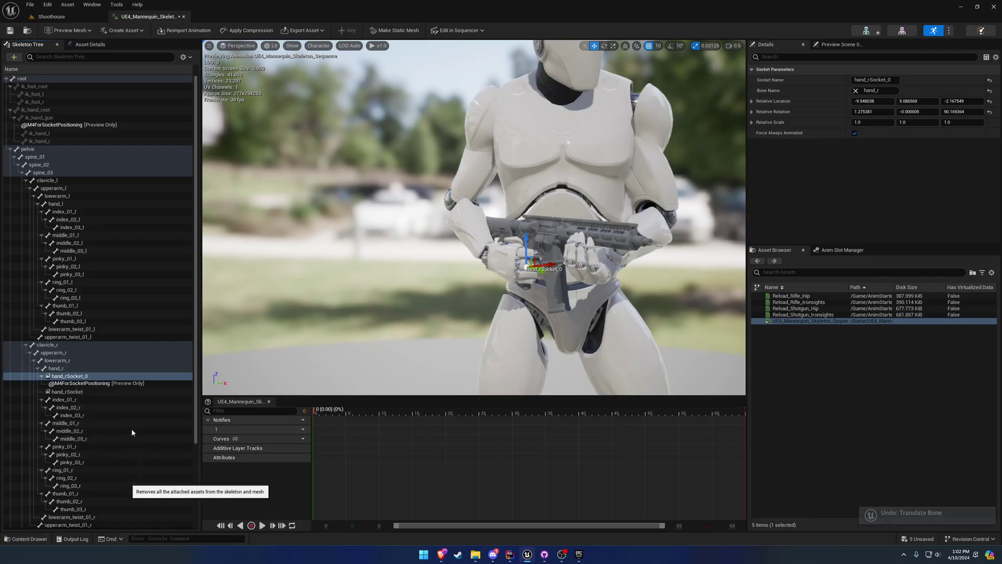
right_click(74, 117)
mouse_move(134, 219)
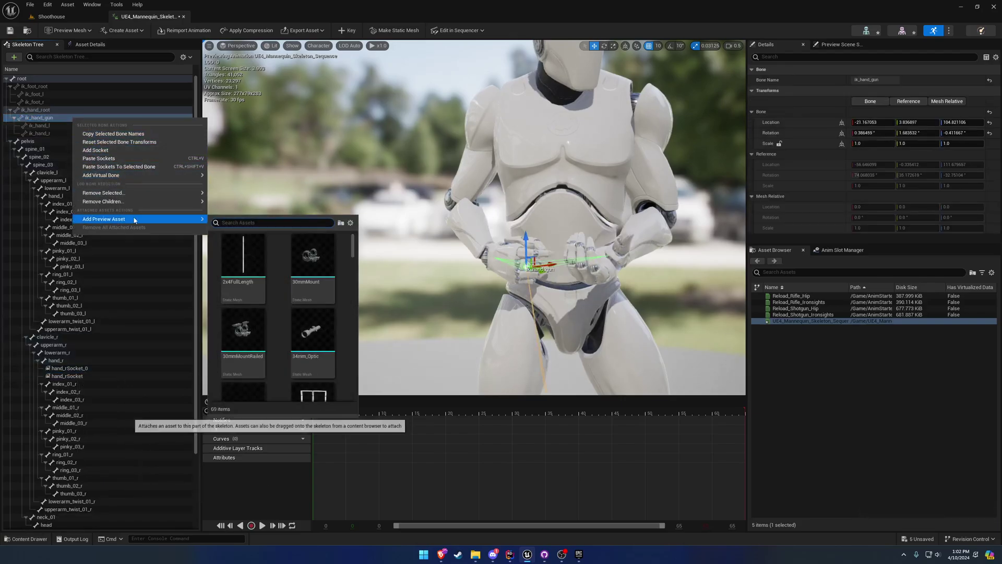
text(m4)
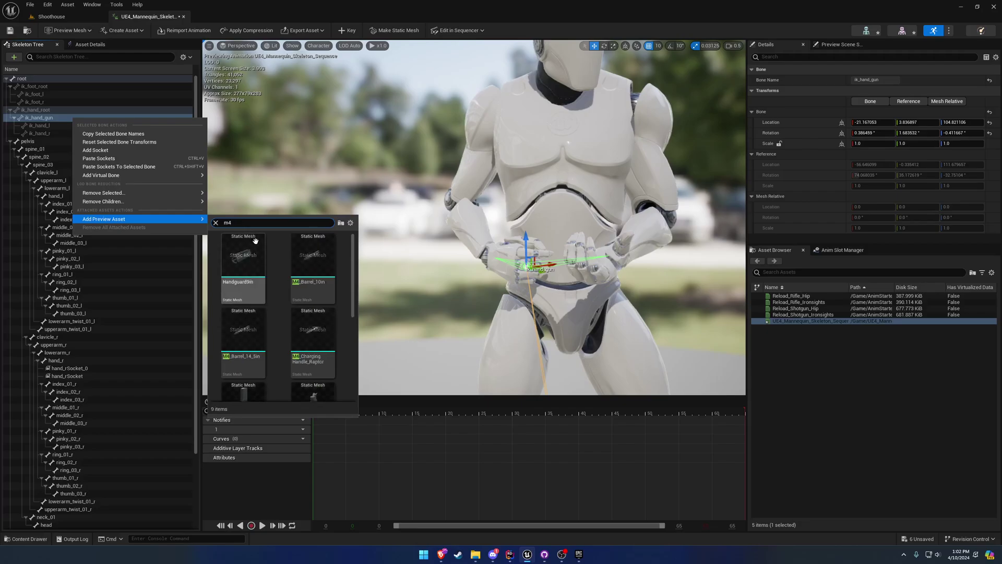
scroll(279, 265, down, 2)
click(303, 384)
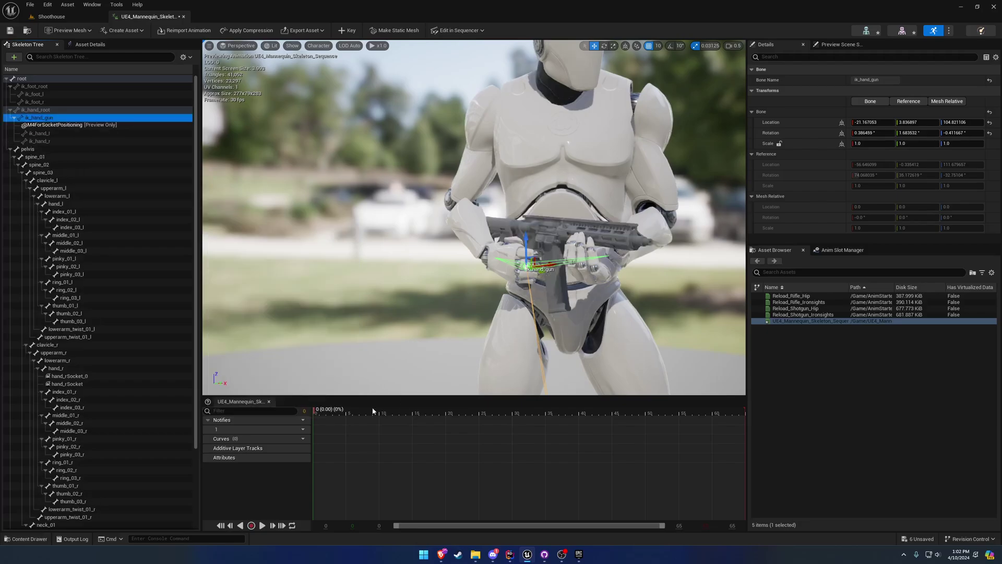
- Play the baked animation and check from the side how the rifle on ik_hand_gun follows the right hand
click(368, 446)
key(space)
alt+drag(397, 313, 542, 313)
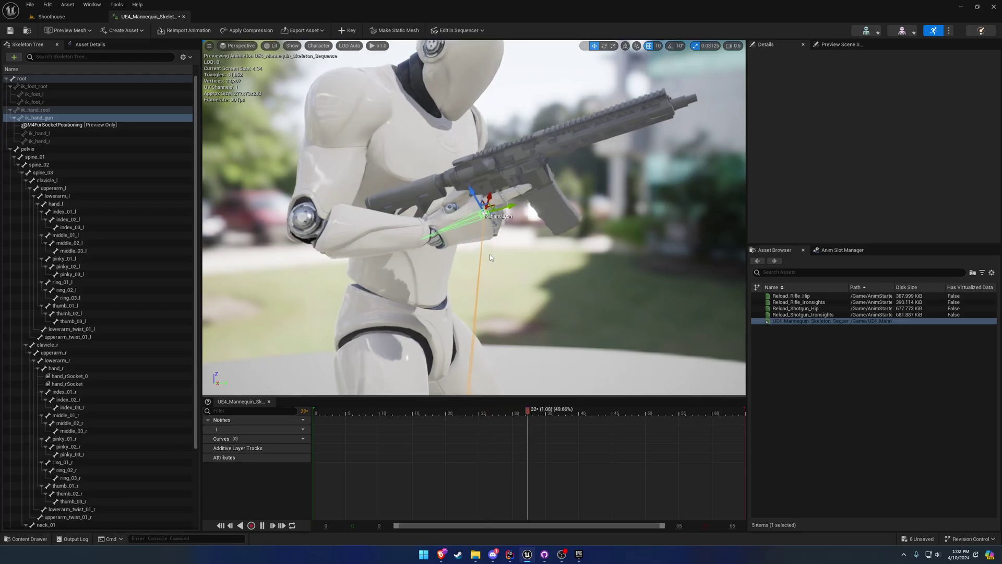
- Select the ik_hand_l bone, pause playback, return to frame 0 and compare the bone with the left hand
click(39, 134)
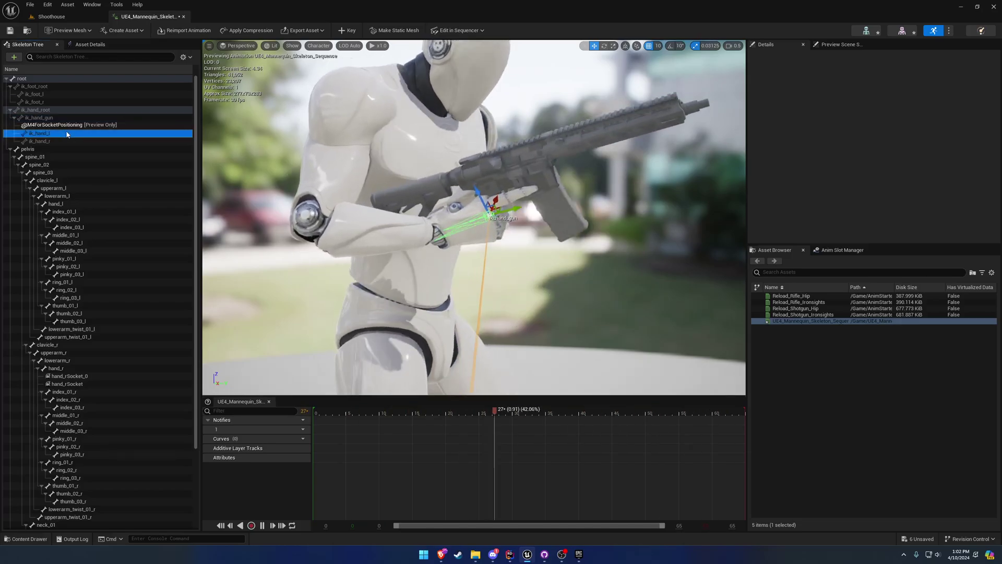
key(space)
alt+drag(483, 385, 452, 385)
drag(731, 8, 366, 0)
drag(412, 417, 313, 417)
right_drag(393, 254, 360, 252)
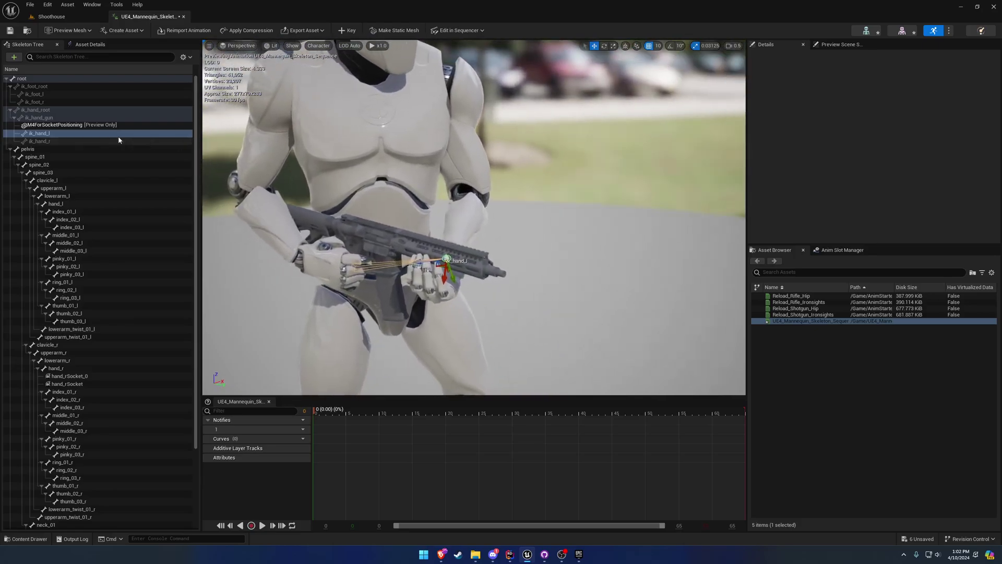
- Select the ik_hand_r bone, scrub the opening frames and compare the bone with the right hand from several angles
right_drag(418, 274, 470, 258)
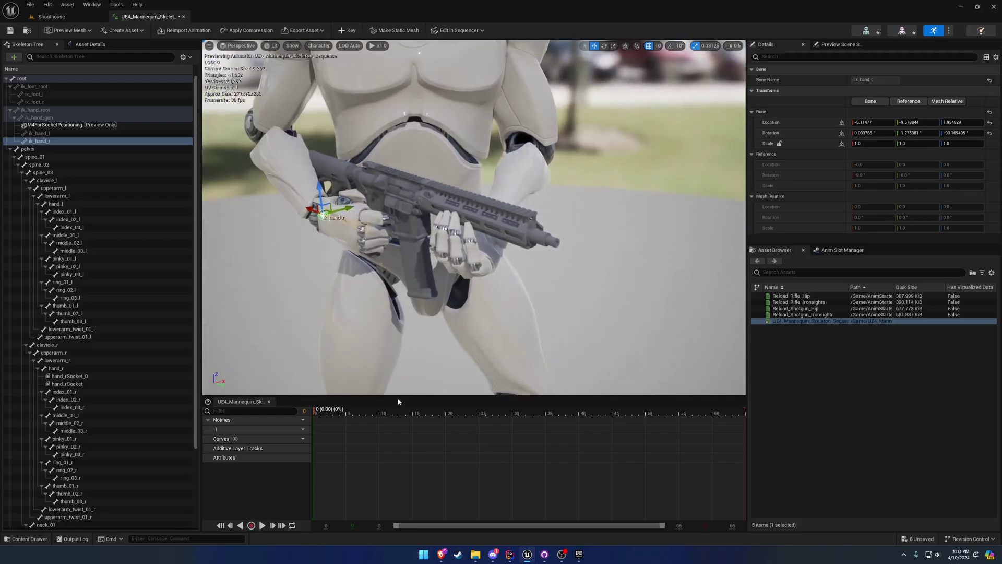
drag(361, 411, 322, 412)
scroll(395, 292, down, 3)
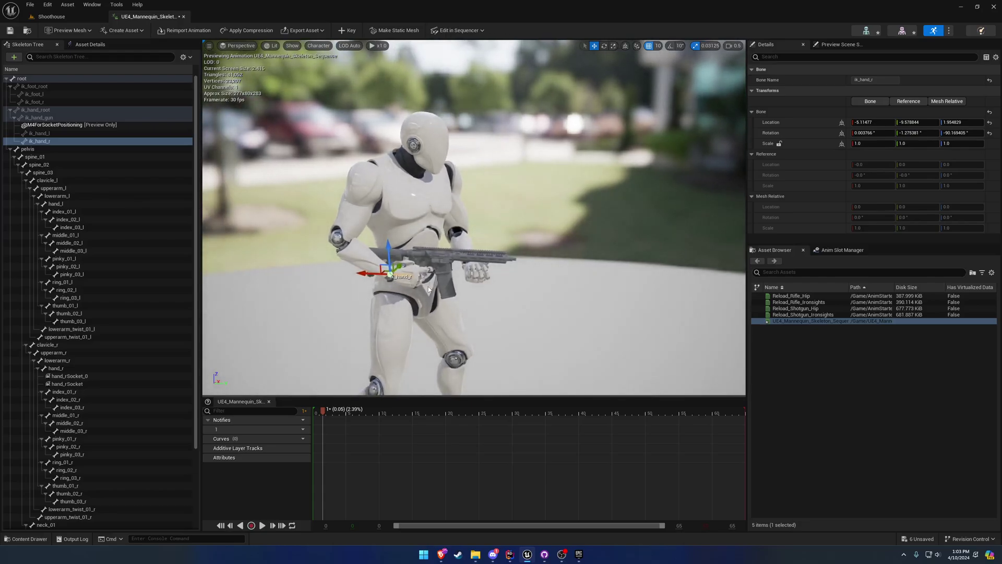
right_drag(542, 286, 365, 264)
drag(517, 282, 580, 280)
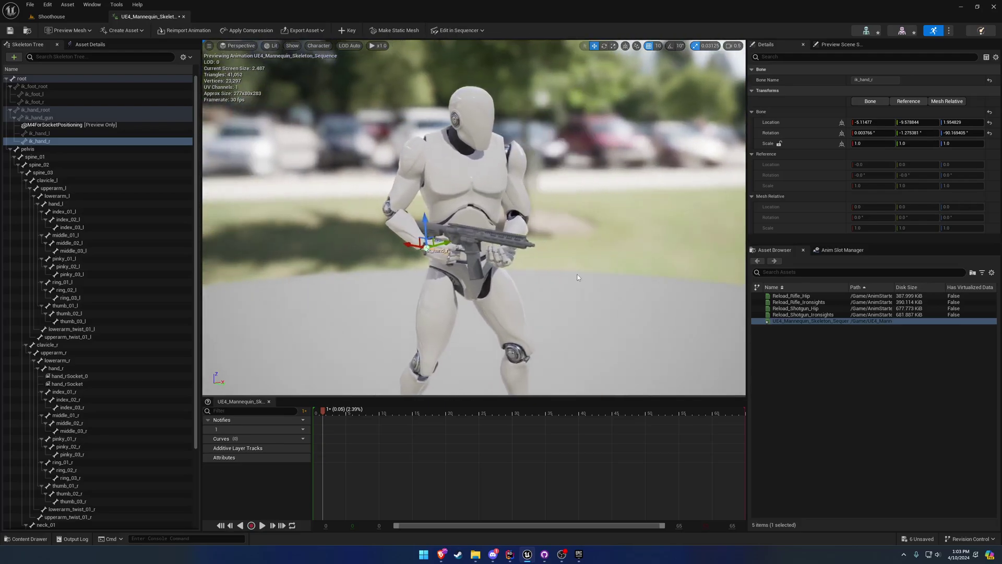